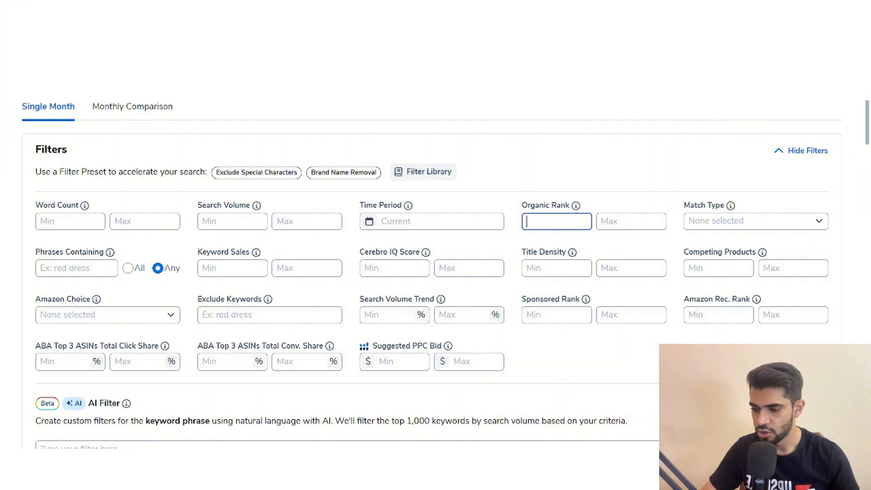
# Filter the listing's keywords to organic ranks 1 through 10 and sort them by search volume, highest first
pyautogui.write('1')
pyautogui.press('Tab')
pyautogui.write('10')
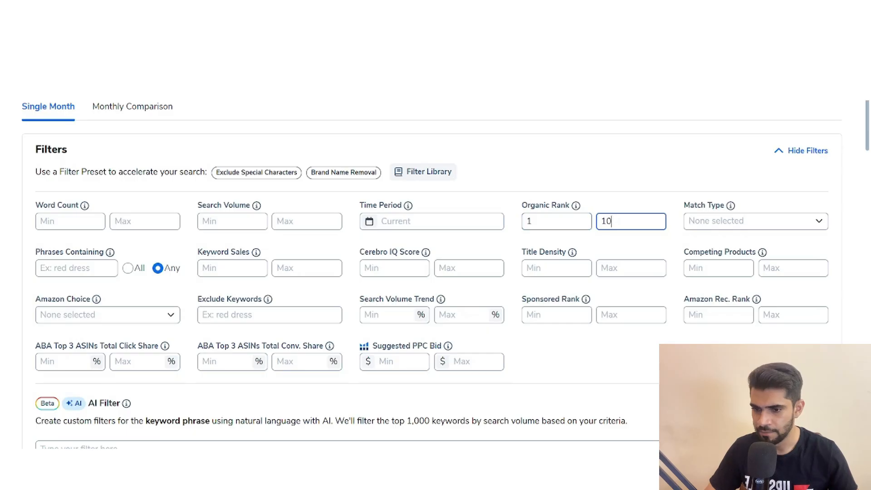
pyautogui.scroll(-15, 2, 327)
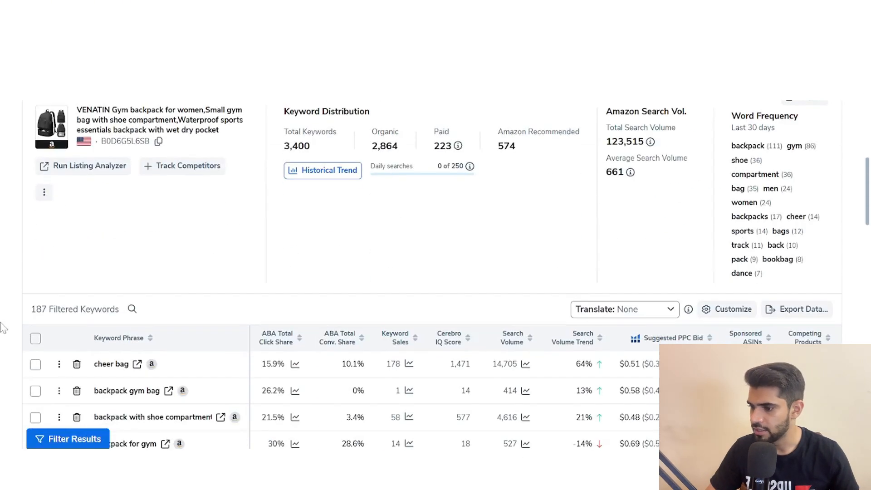
pyautogui.scroll(-2, 9, 324)
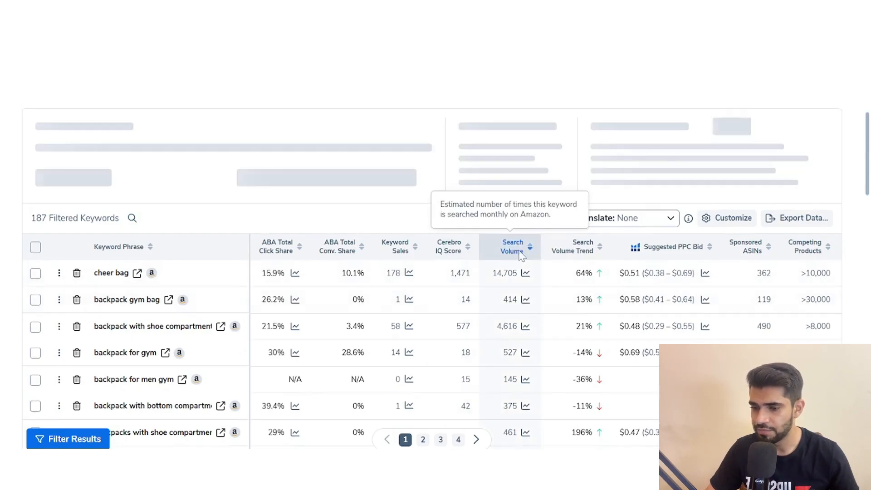
pyautogui.click(520, 255)
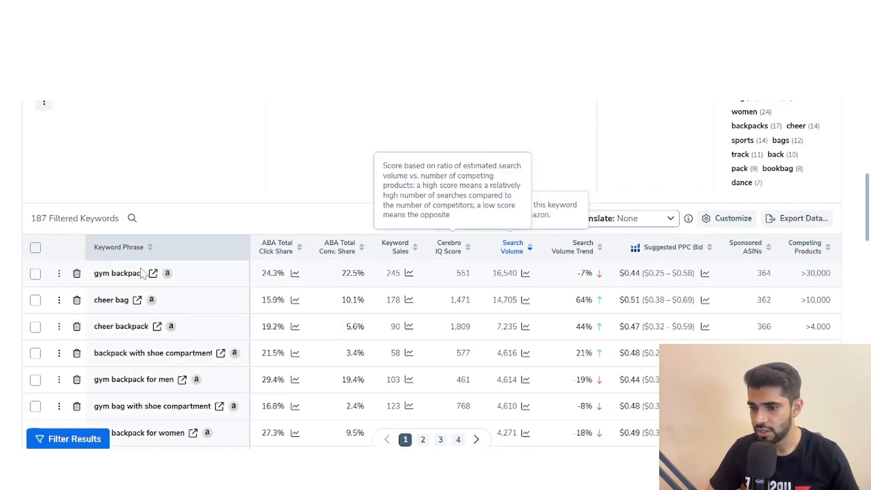
# Examine the Amazon search results for "gym backpack" and view the VENATIN gym backpack's product page
pyautogui.moveTo(119, 273)
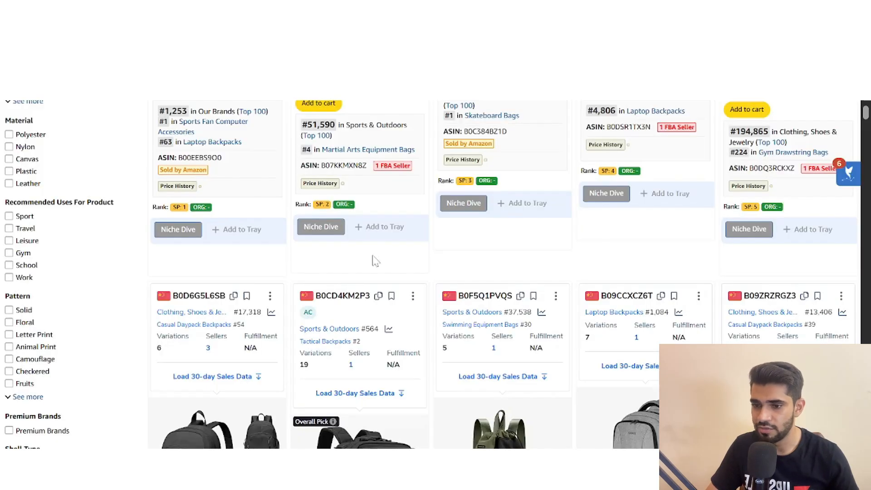
pyautogui.scroll(5, 374, 268)
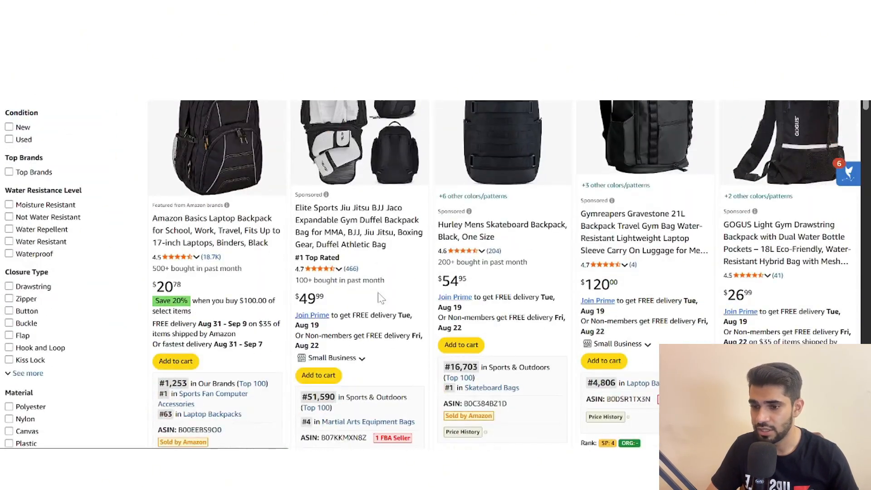
pyautogui.scroll(2, 390, 300)
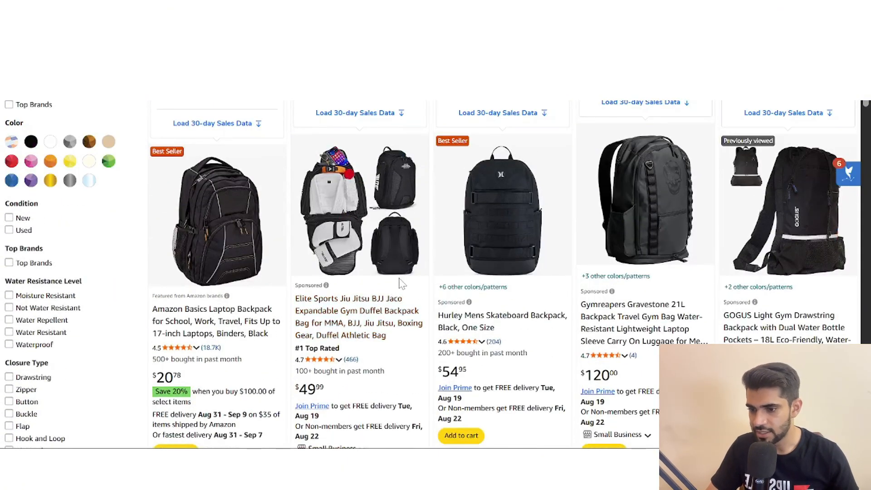
pyautogui.moveTo(399, 280)
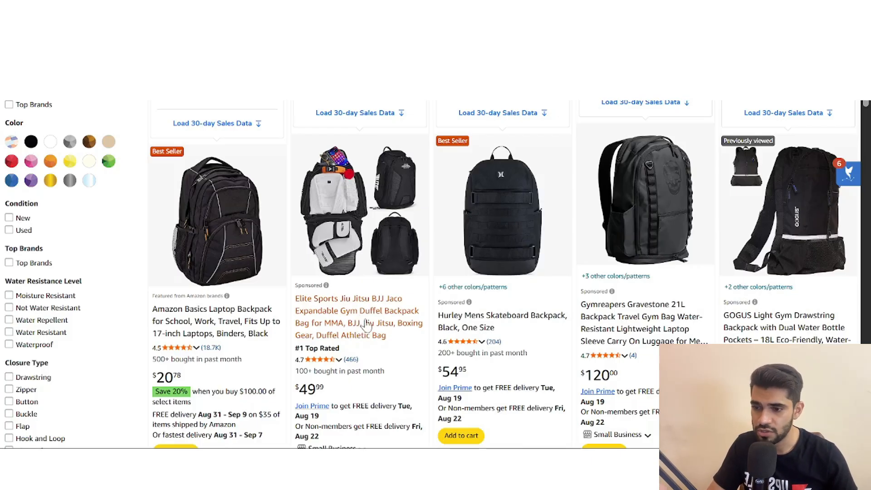
pyautogui.click(367, 323)
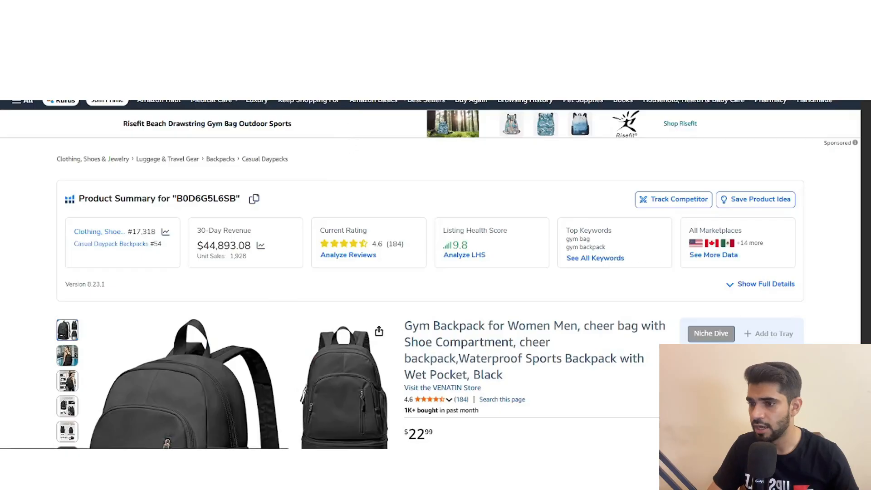
# Return to the Amazon "gym backpack" results and run the Helium 10 product analysis on them
pyautogui.click(290, 13)
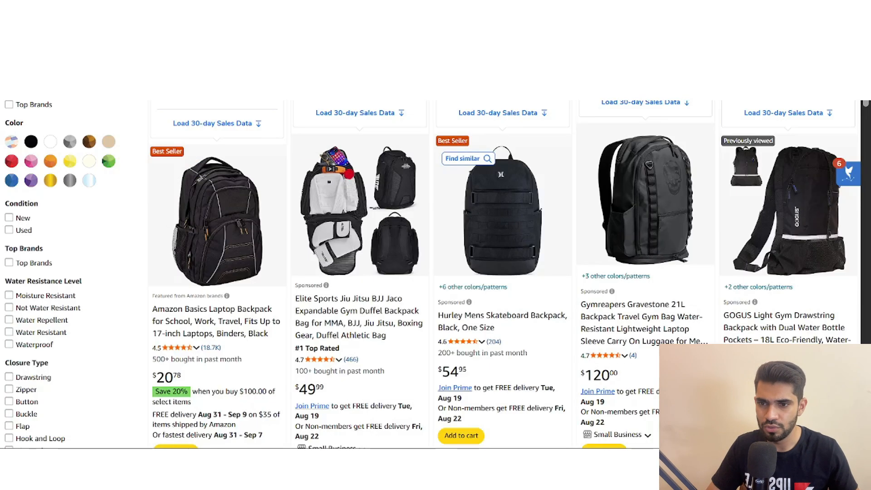
pyautogui.click(749, 59)
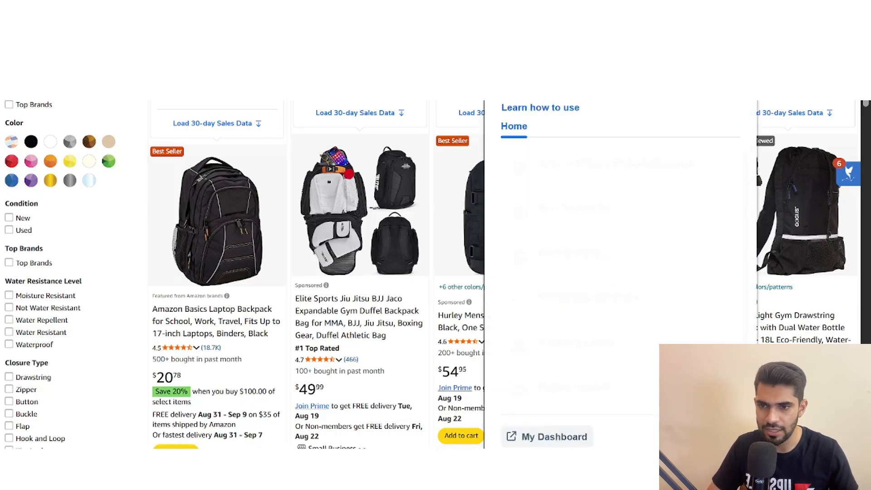
pyautogui.click(610, 175)
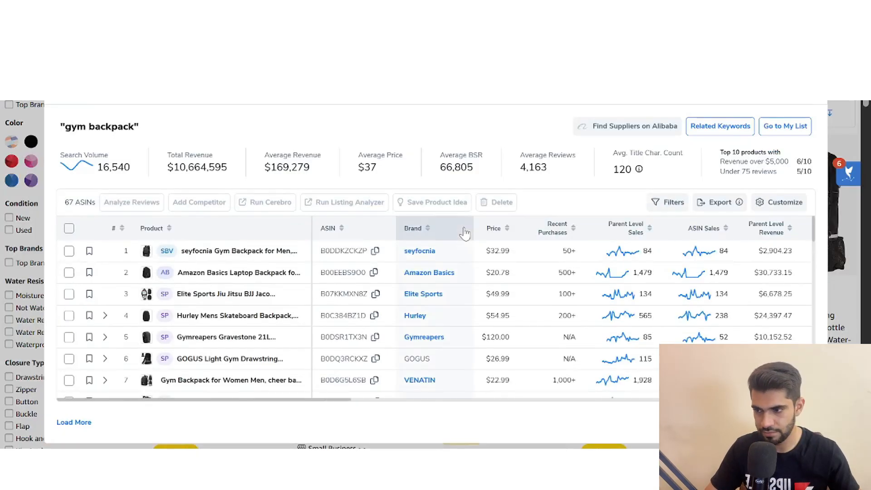
# Hide sponsored products from the "gym backpack" analysis and sort the remaining products by parent level revenue
pyautogui.click(666, 202)
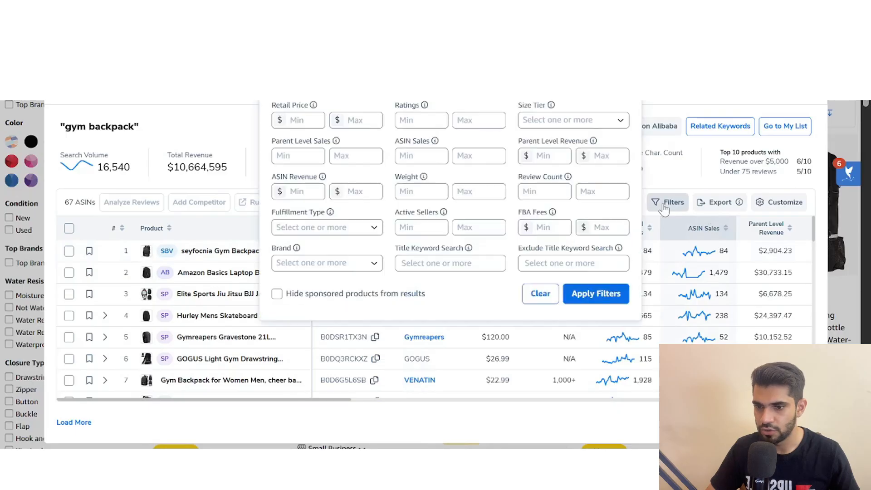
pyautogui.click(307, 296)
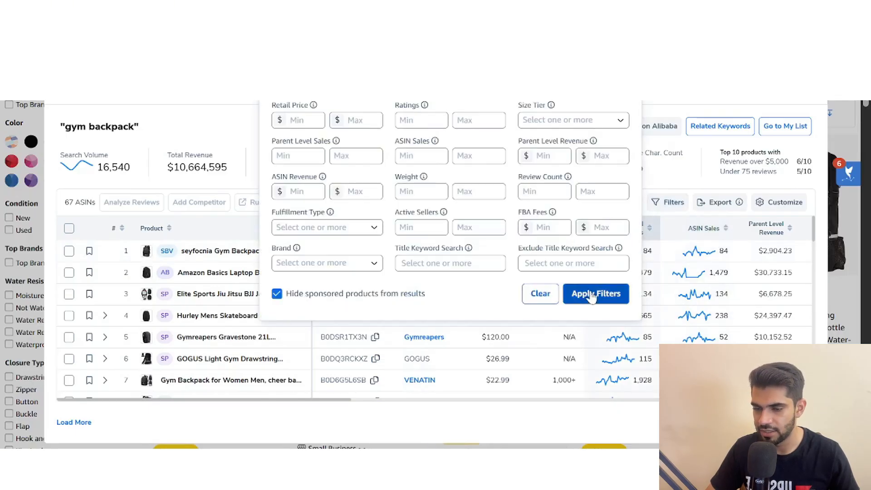
pyautogui.click(590, 295)
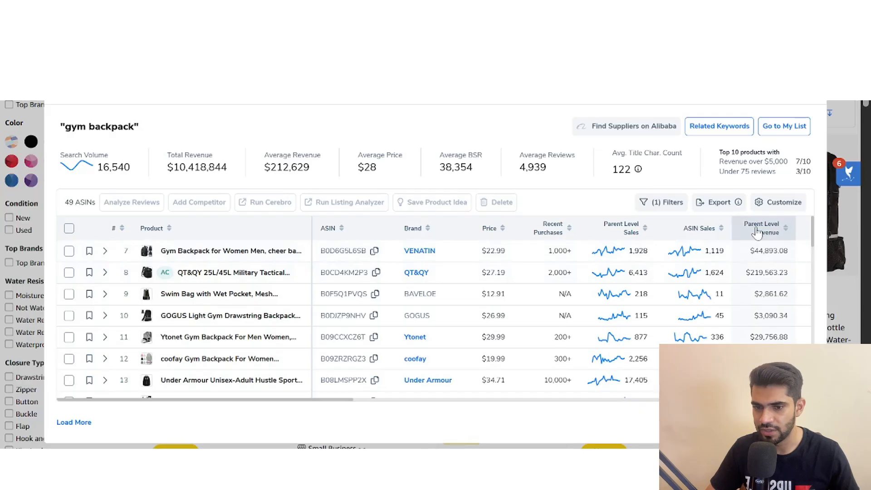
pyautogui.click(756, 230)
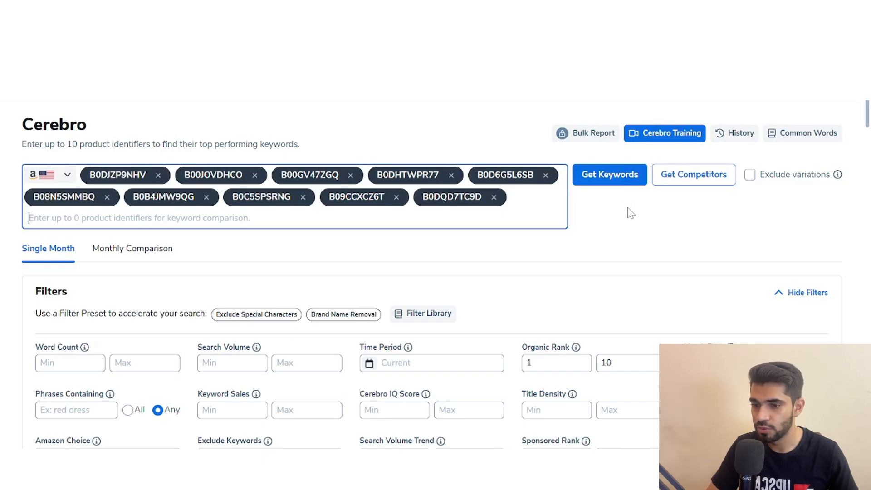
# Run a new Cerebro keyword search for the ten entered competitor ASINs
pyautogui.click(610, 178)
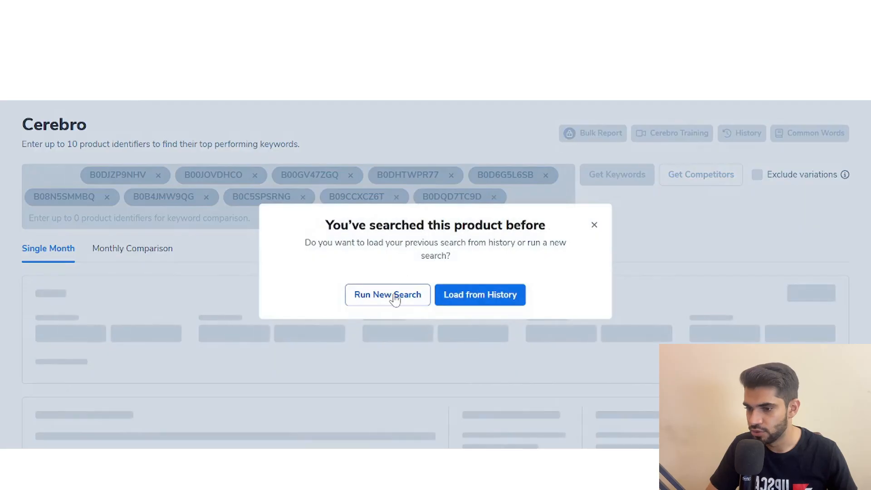
pyautogui.click(393, 297)
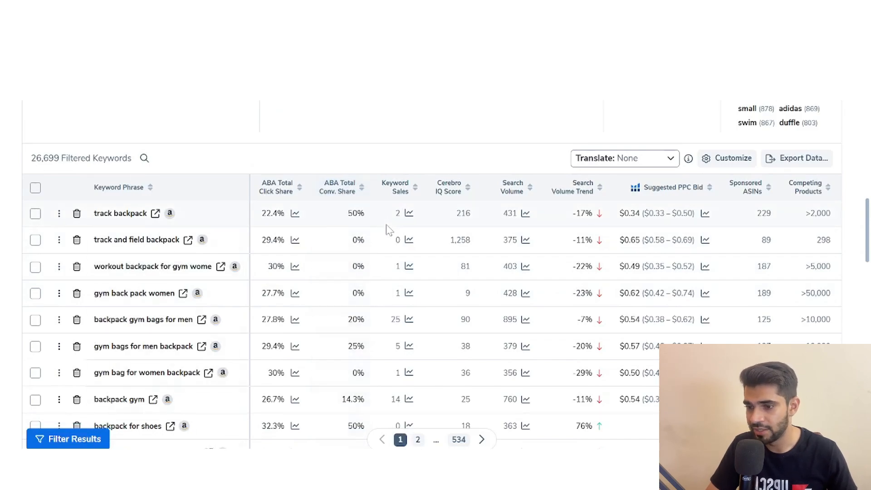
# Filter the multi-product keywords to the Organic match type and a minimum search volume of 200
pyautogui.scroll(10, 390, 232)
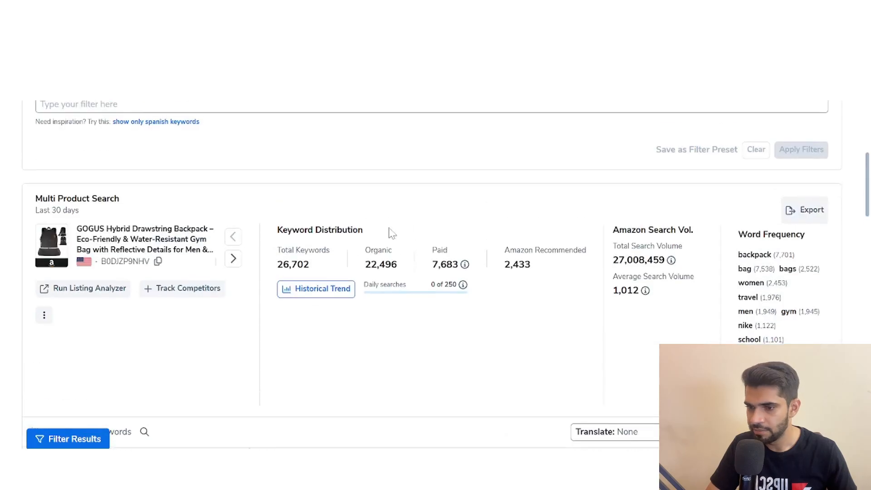
pyautogui.scroll(4, 392, 232)
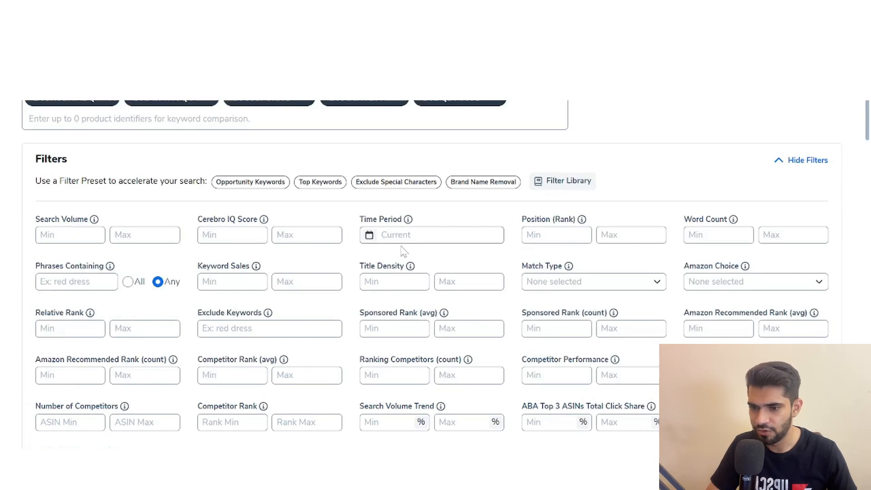
pyautogui.click(556, 285)
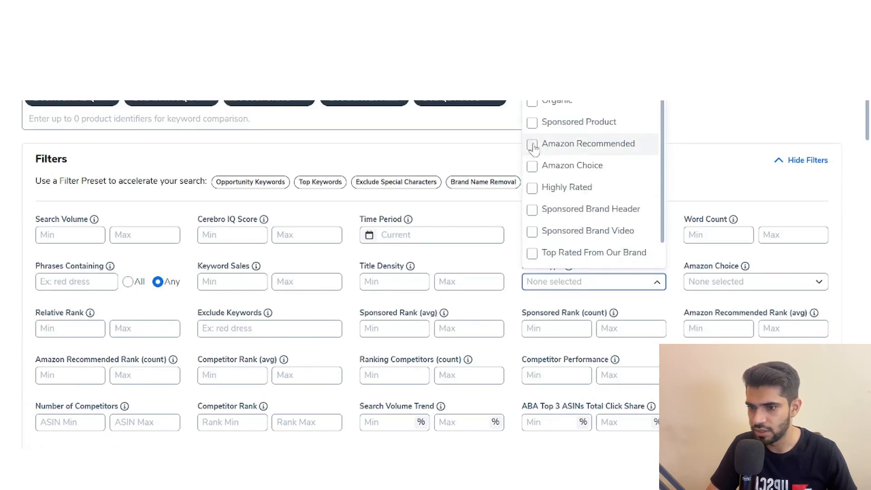
pyautogui.click(533, 104)
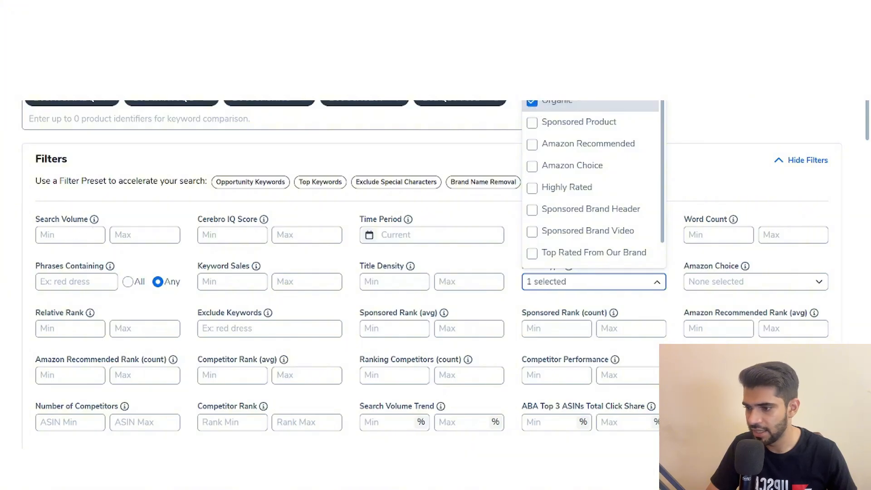
pyautogui.click(71, 235)
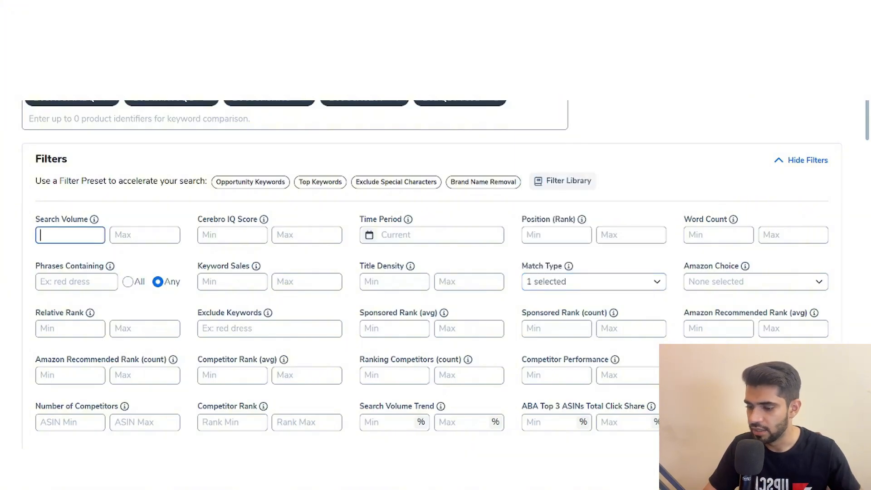
pyautogui.write('200')
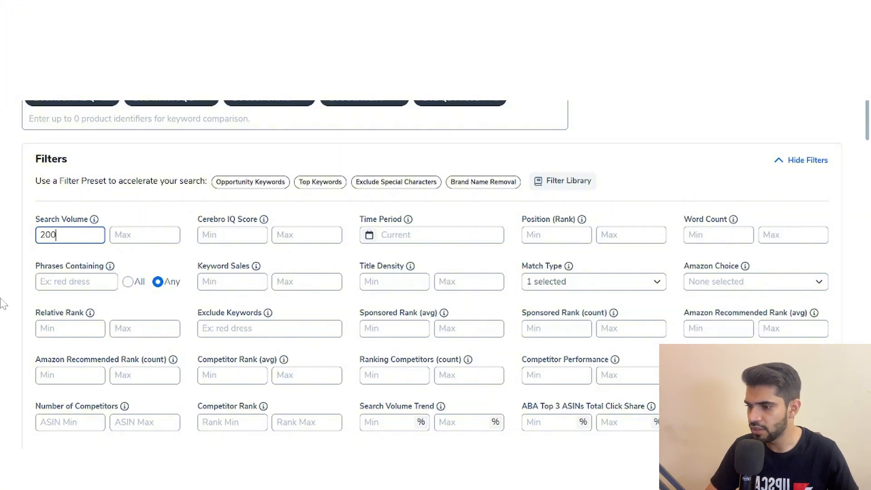
pyautogui.scroll(-10, 651, 175)
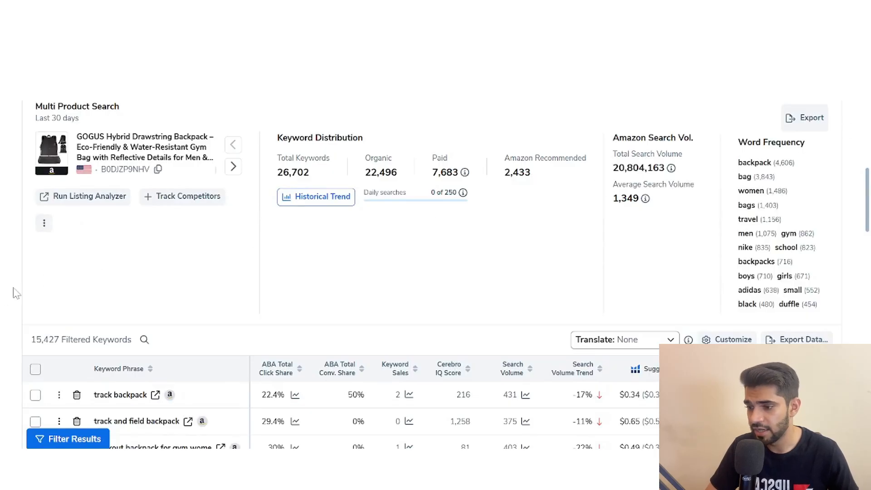
# Export the filtered keyword list as a CSV file
pyautogui.scroll(-4, 18, 325)
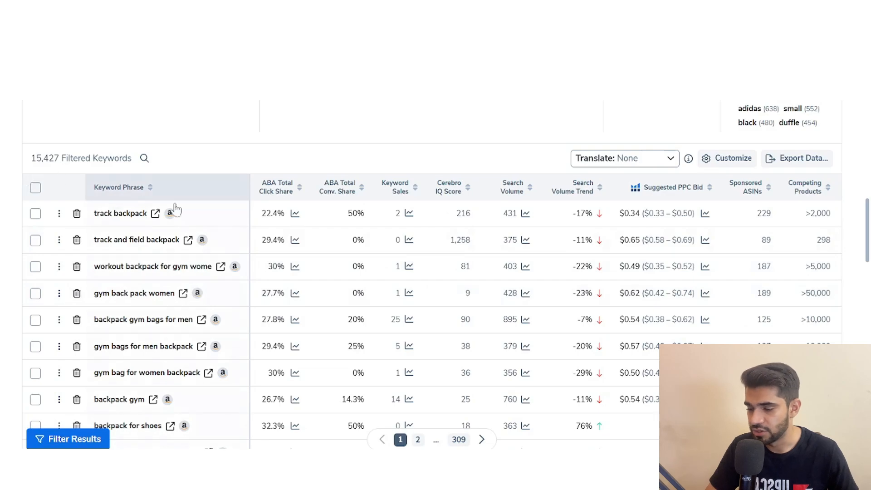
pyautogui.click(800, 167)
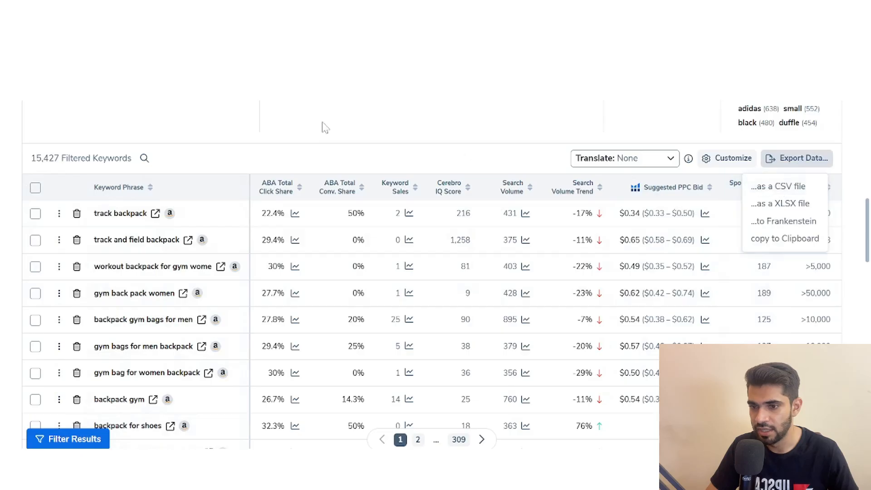
pyautogui.click(779, 187)
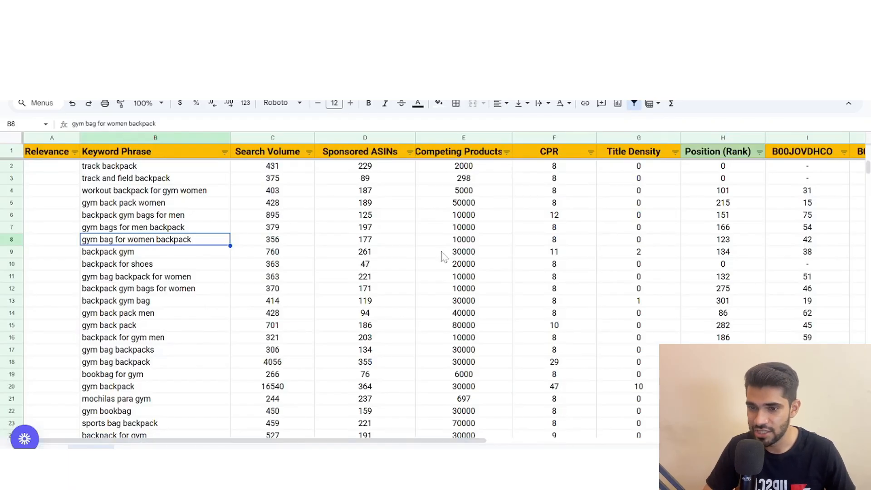
# Review the position and competitor ASIN ranking columns of the keyword list in Google Sheets
pyautogui.hscroll(10, 442, 256)
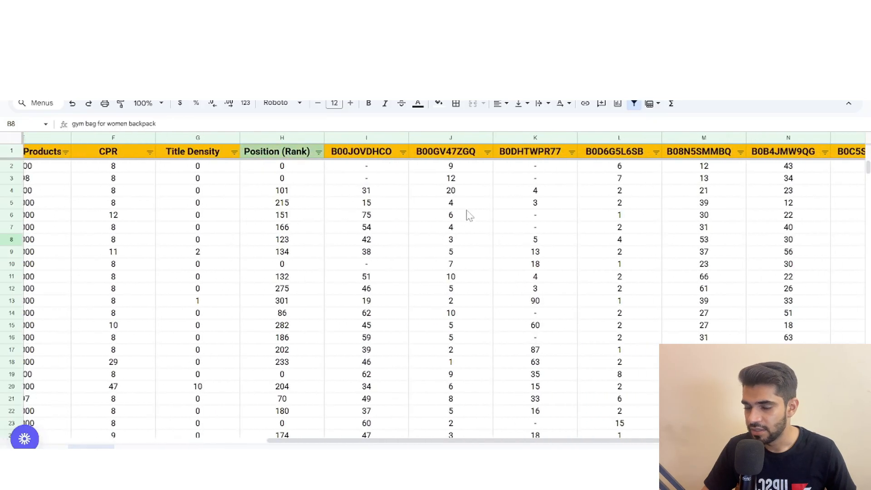
pyautogui.hscroll(2, 745, 210)
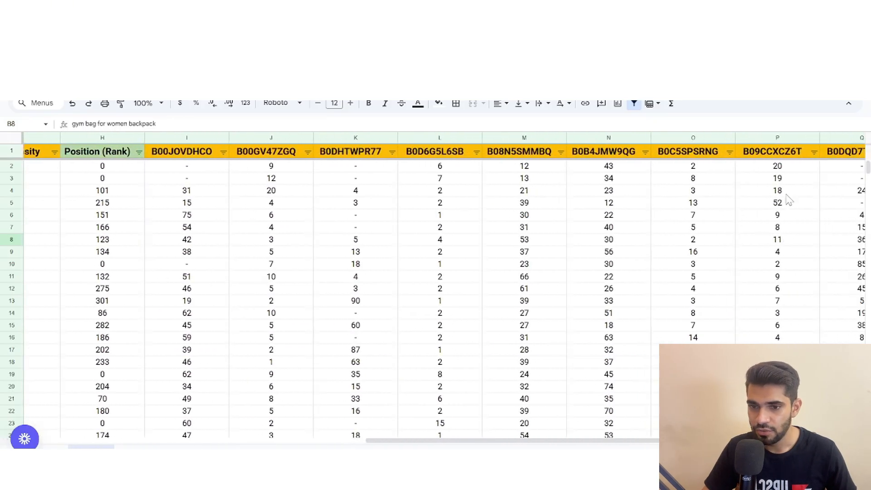
pyautogui.hscroll(-3, 427, 187)
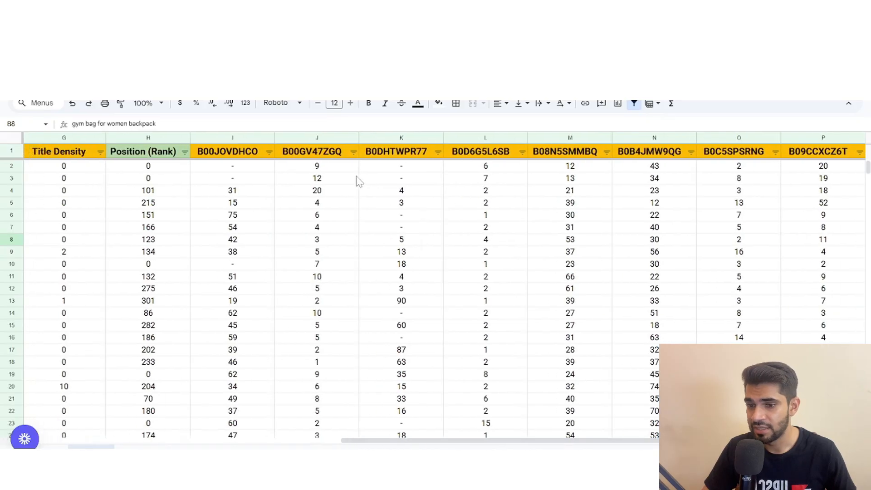
pyautogui.hscroll(-2, 184, 155)
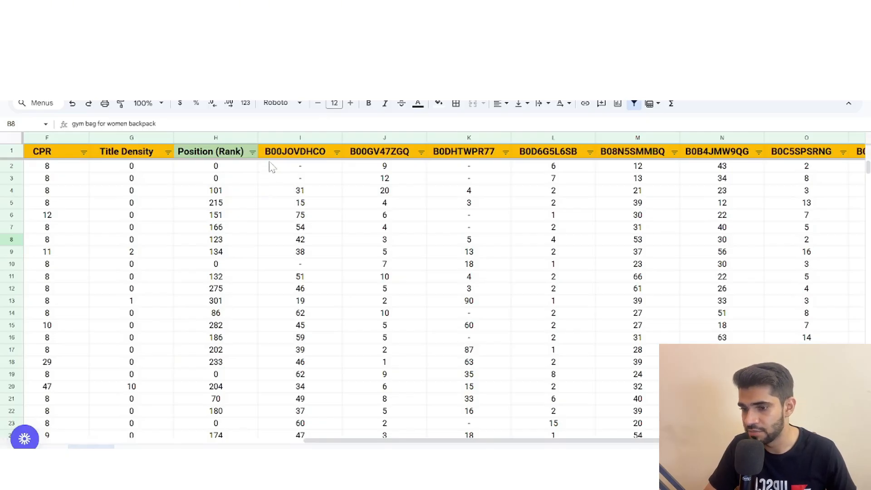
pyautogui.hscroll(-5, 329, 234)
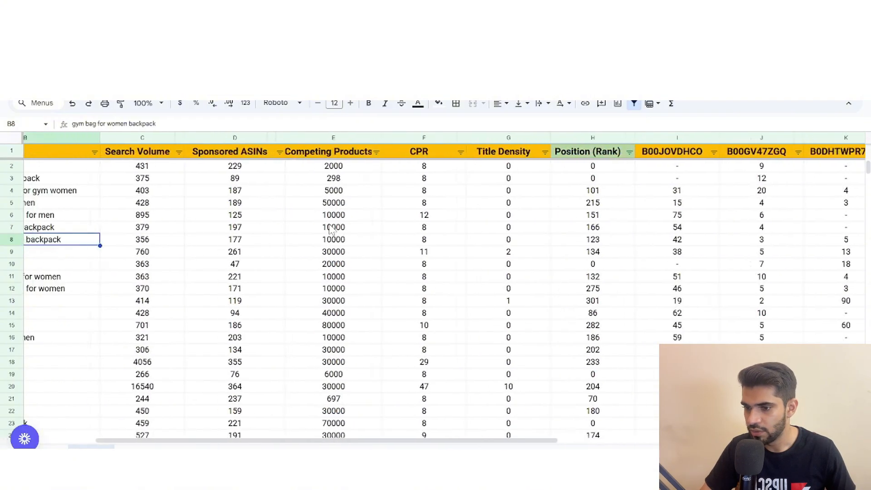
pyautogui.hscroll(-3, 330, 232)
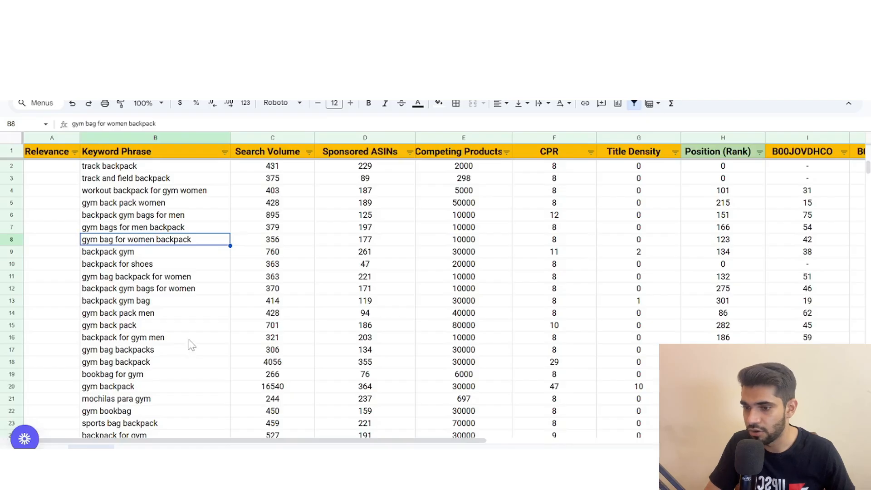
# Begin a COUNTIF formula in cell A2 of the Relevance column with the rank cells H2:Q2 as its range
pyautogui.click(61, 178)
pyautogui.click(63, 168)
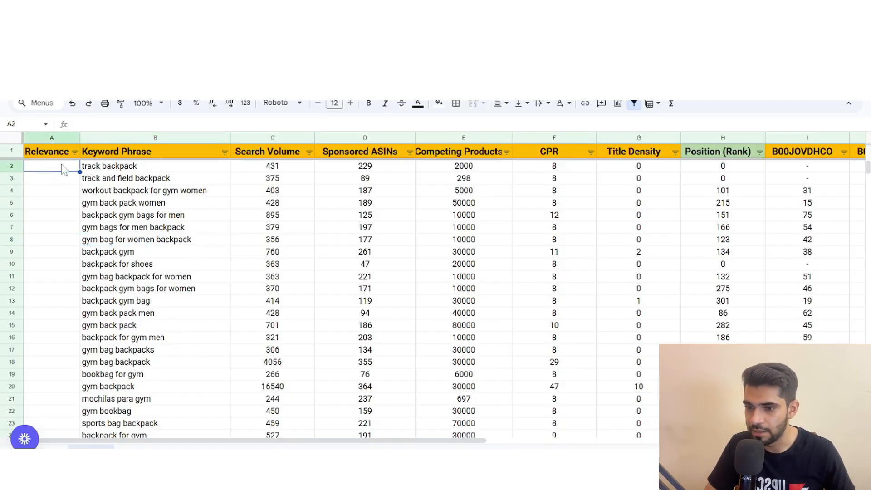
pyautogui.write('=')
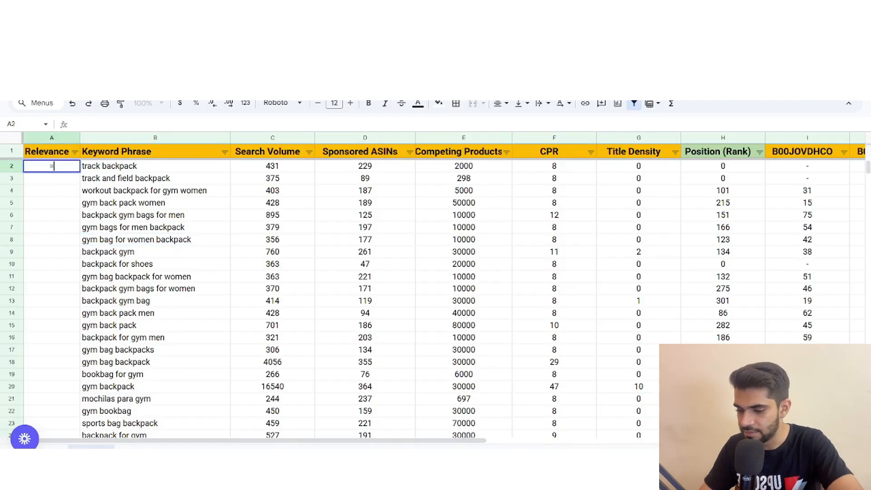
pyautogui.write('counti')
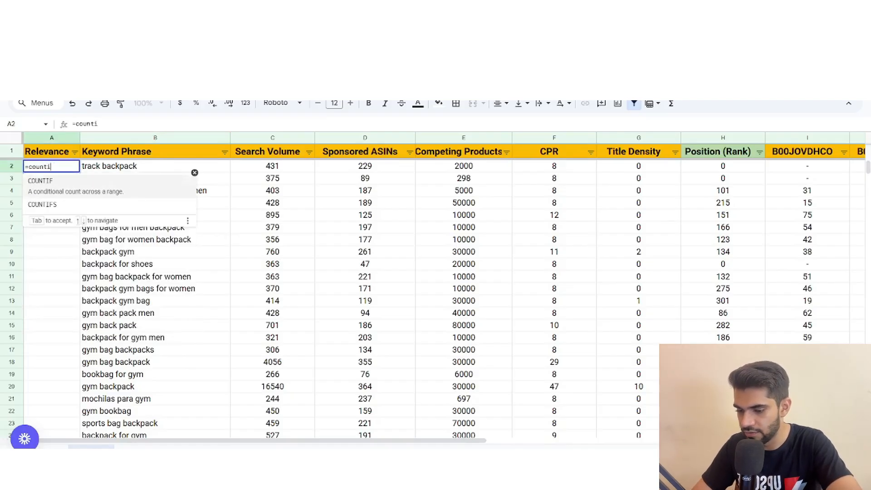
pyautogui.write('f(')
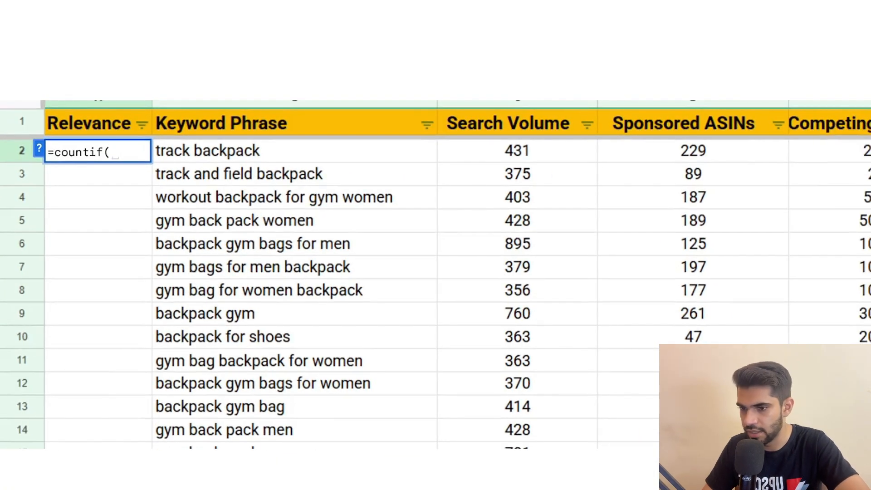
pyautogui.scroll(-1, 346, 230)
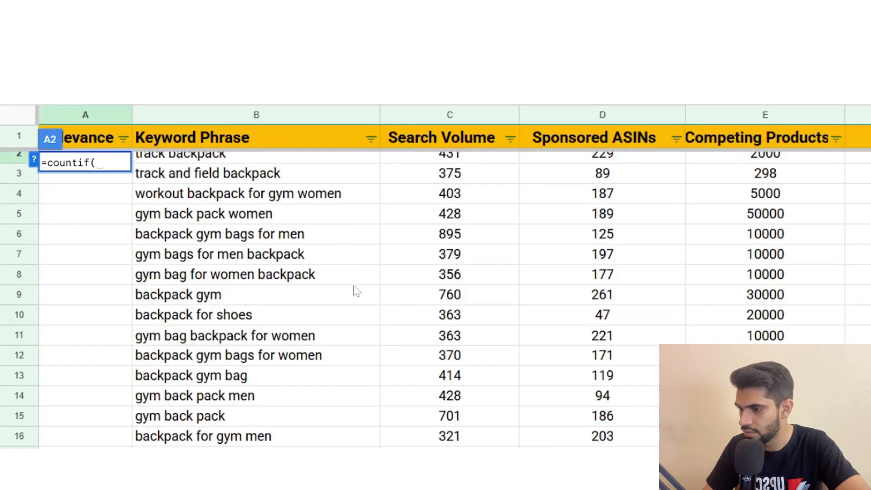
pyautogui.scroll(2, 284, 297)
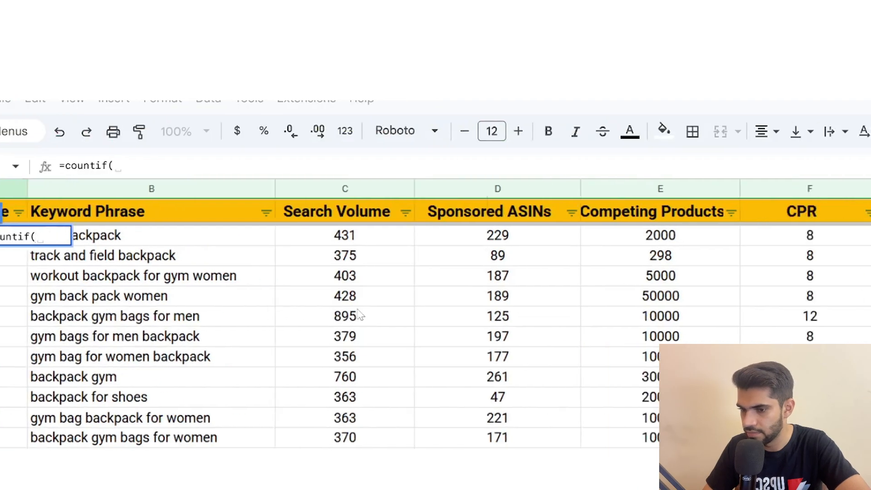
pyautogui.hscroll(5, 360, 315)
pyautogui.hscroll(-5, 361, 315)
pyautogui.scroll(-3, 361, 315)
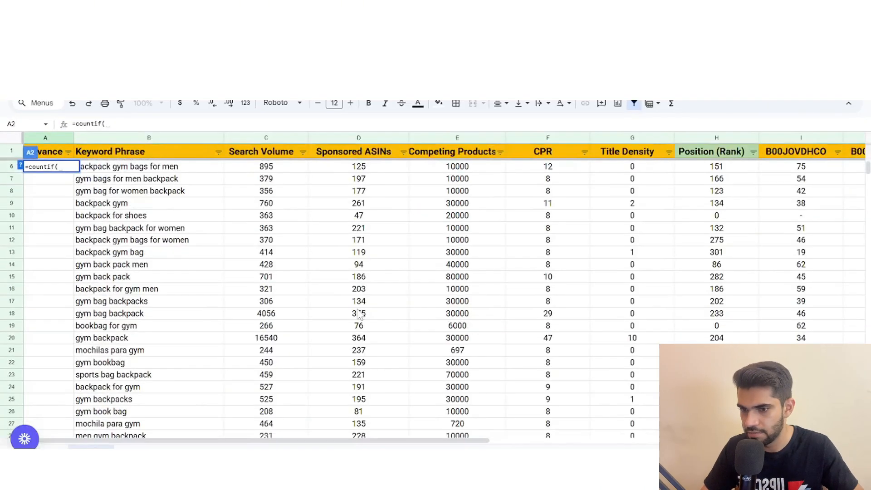
pyautogui.scroll(2, 359, 313)
pyautogui.hscroll(1, 359, 313)
pyautogui.hscroll(3, 470, 211)
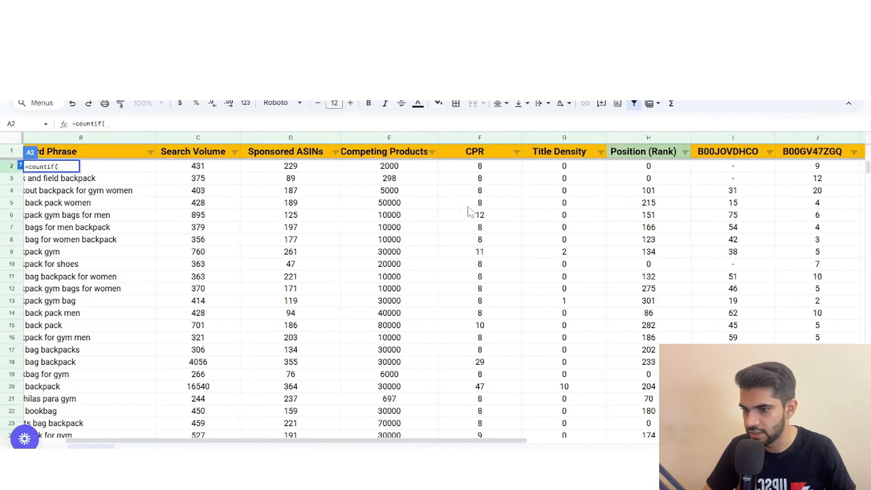
pyautogui.hscroll(2, 505, 200)
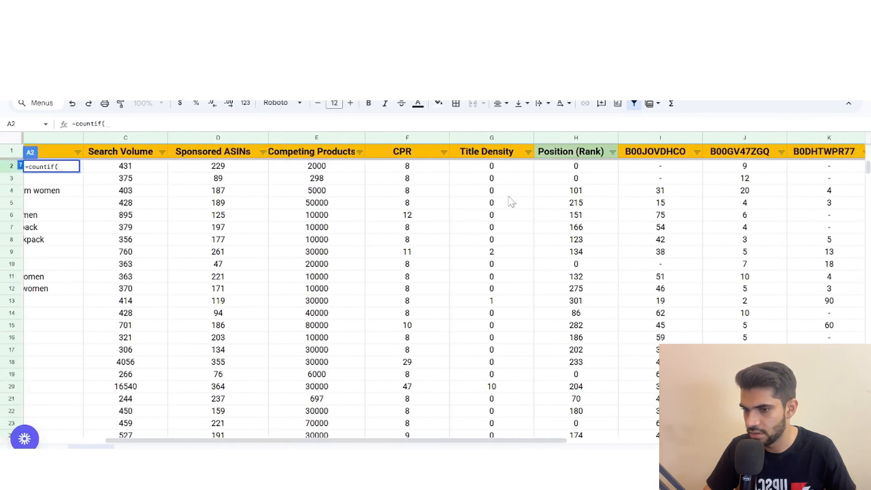
pyautogui.hscroll(1, 512, 200)
pyautogui.click(554, 167)
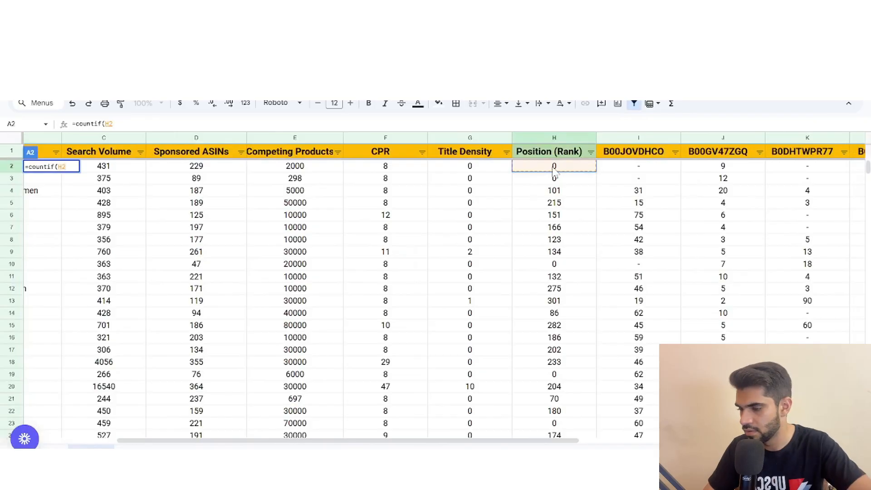
pyautogui.hotkey('ctrl', 'shift', 'Right')
pyautogui.write(',')
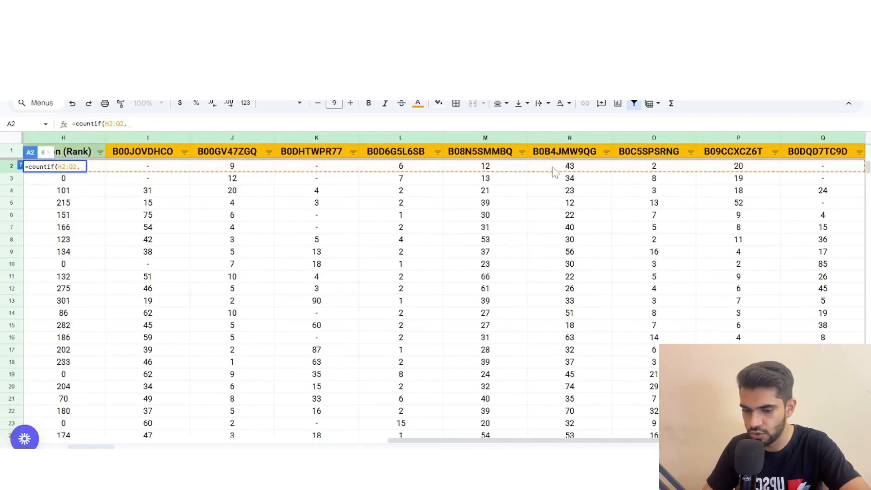
# Add the below-30 criterion and enter the A2 formula as =countif(H2:Q2,"<30)
pyautogui.write('"')
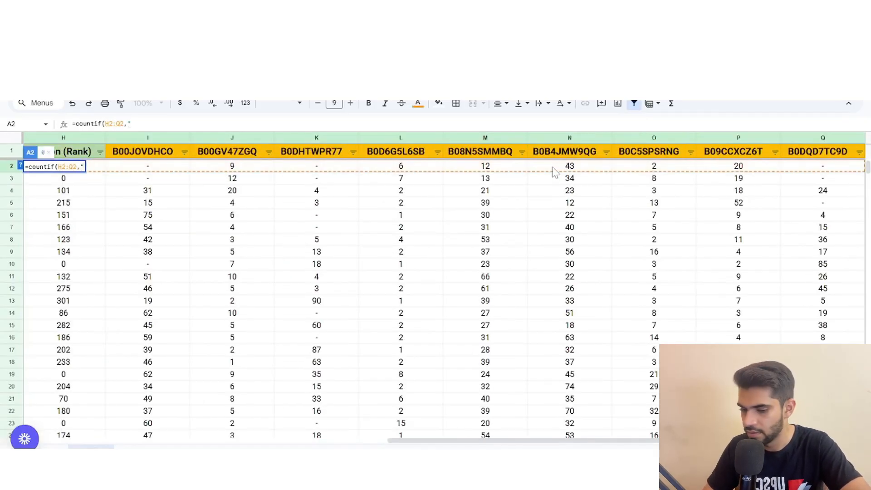
pyautogui.write('<')
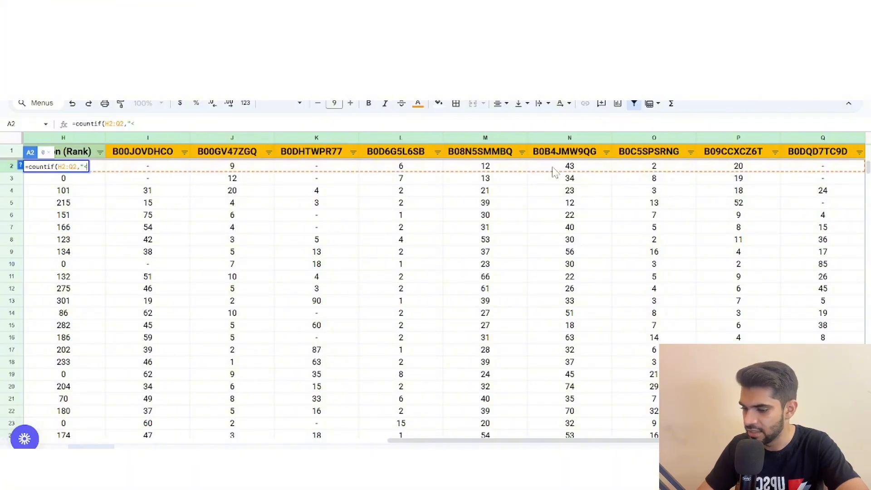
pyautogui.write('30')
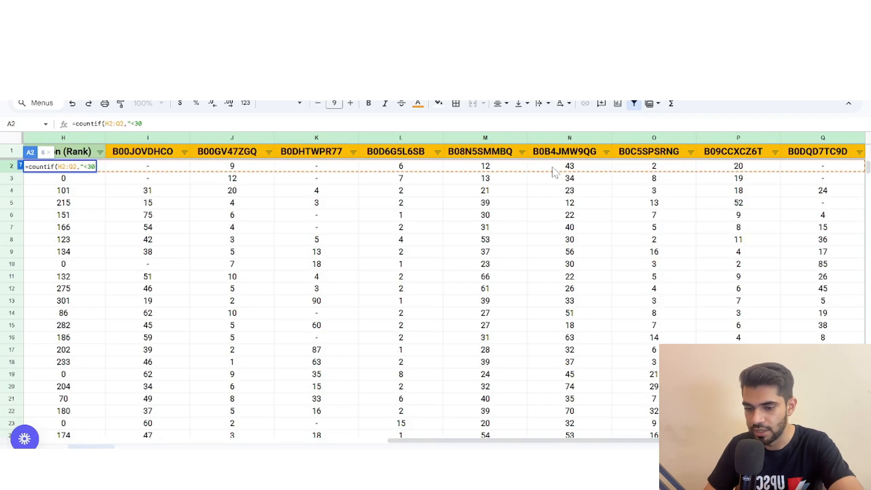
pyautogui.write(')')
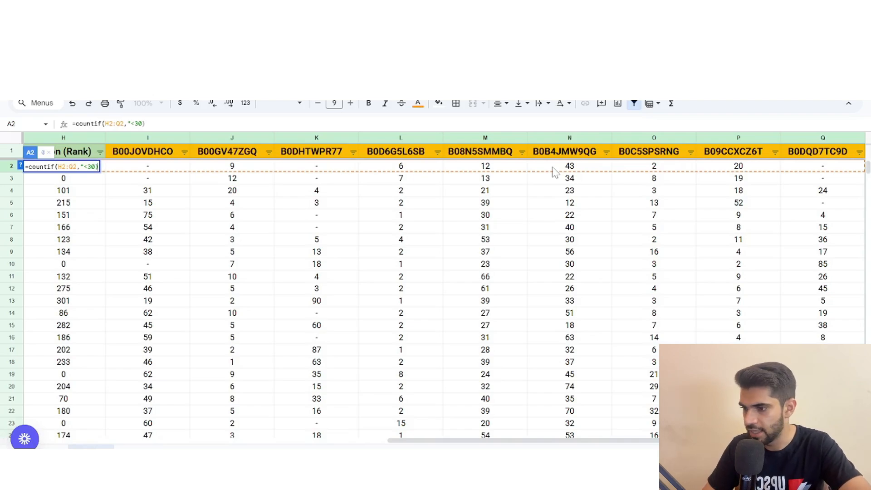
pyautogui.press('Return')
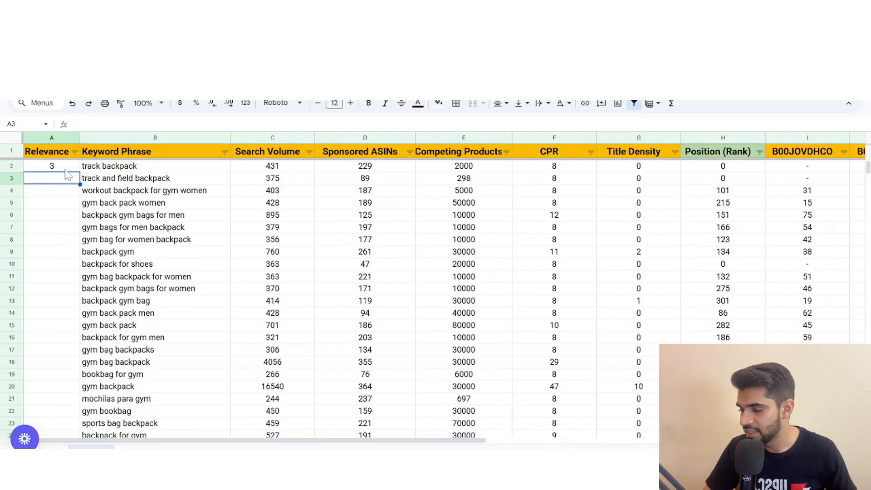
# Fill the COUNTIF formula from A2 down the Relevance column for all keyword rows
pyautogui.click(66, 168)
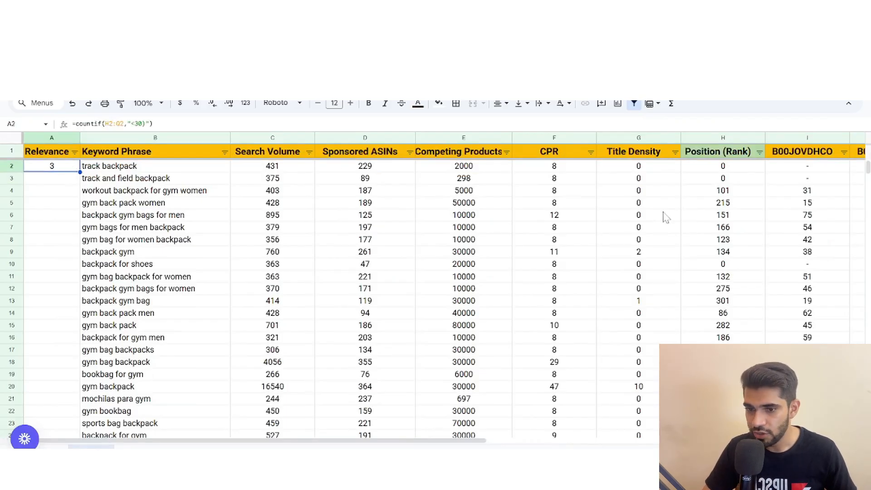
pyautogui.hscroll(6, 666, 217)
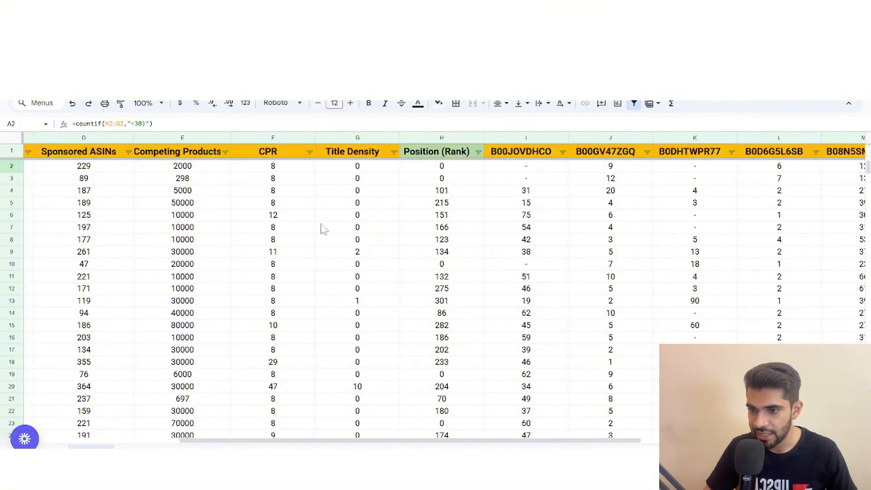
pyautogui.hscroll(-6, 201, 240)
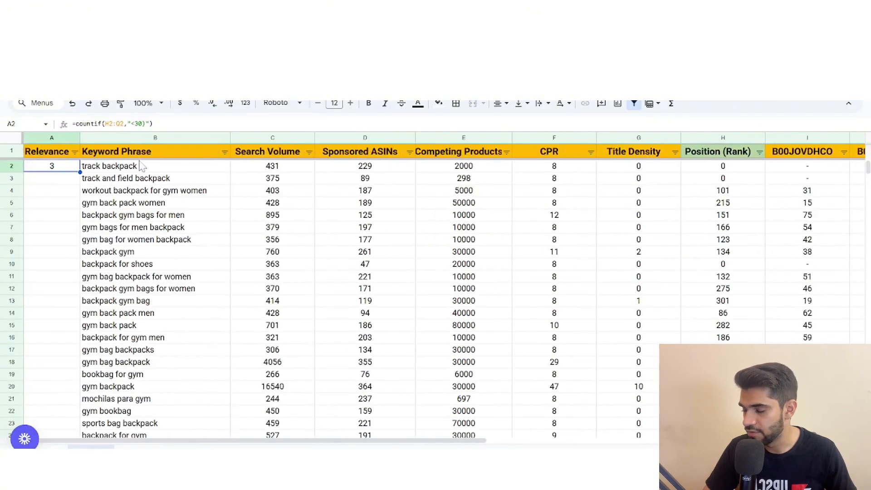
pyautogui.click(142, 168)
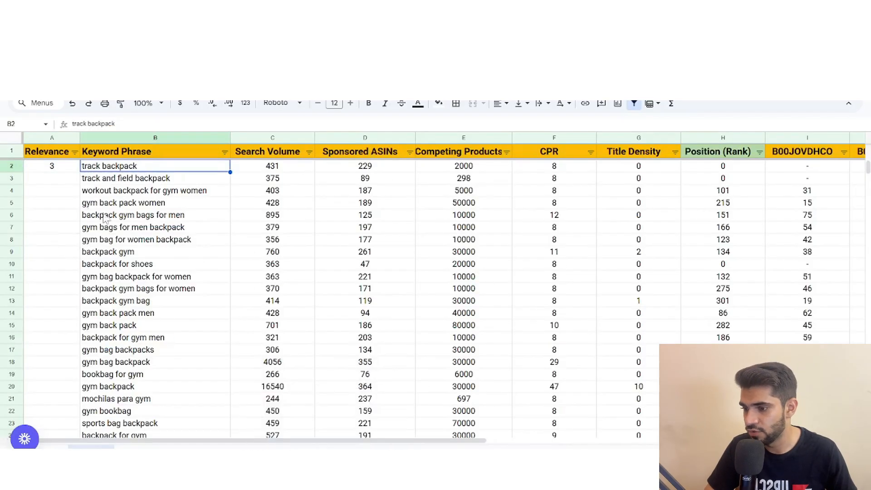
pyautogui.click(75, 168)
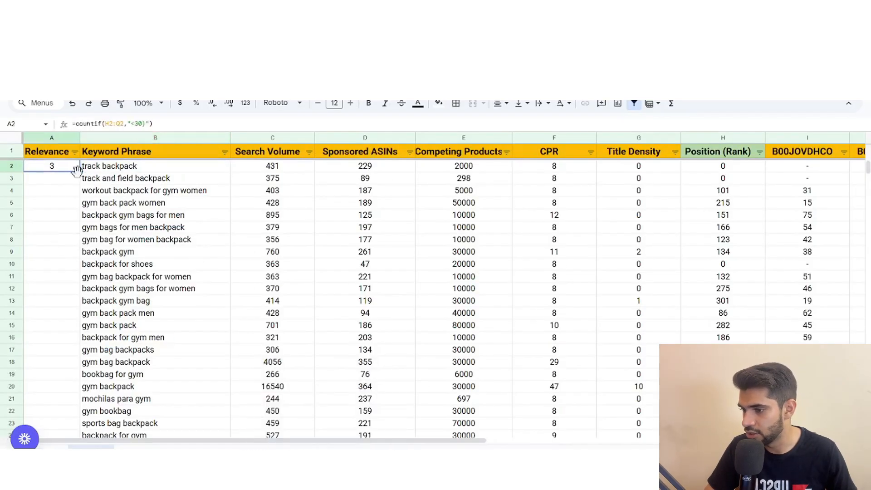
pyautogui.moveTo(80, 171); pyautogui.dragTo(84, 216)
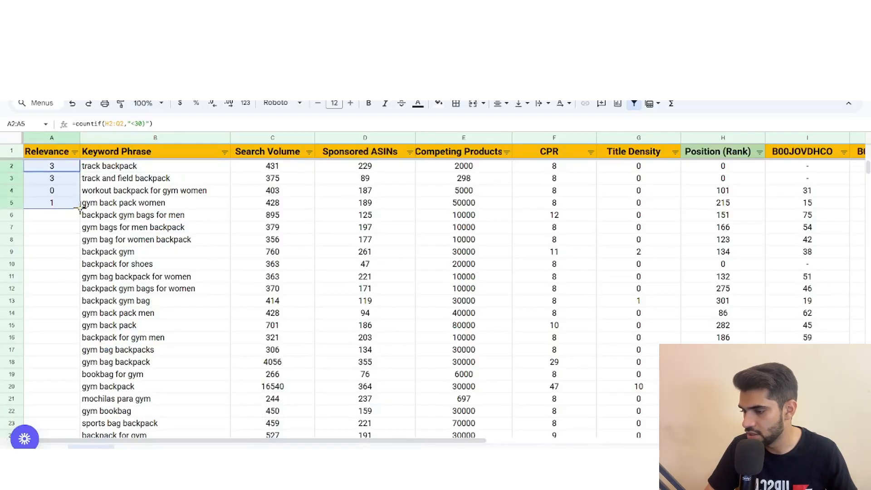
pyautogui.doubleClick(80, 209)
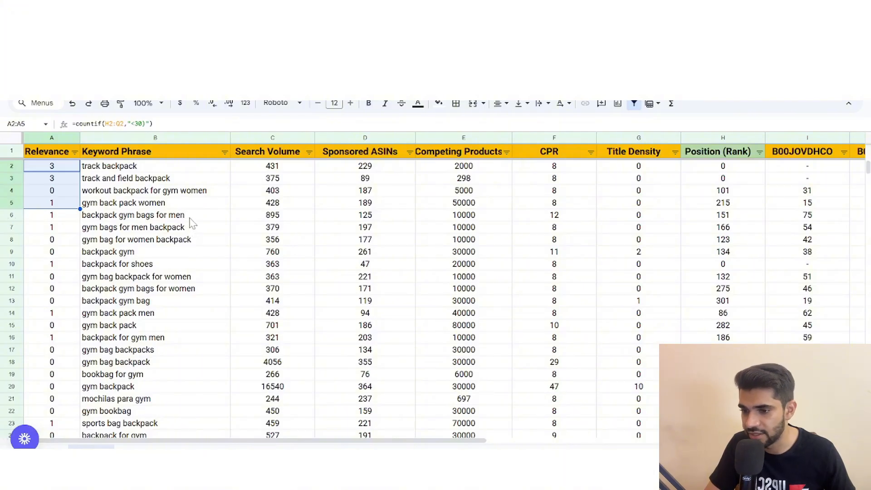
# Filter the Relevance column by values to exclude 0, 1 and 2
pyautogui.click(75, 152)
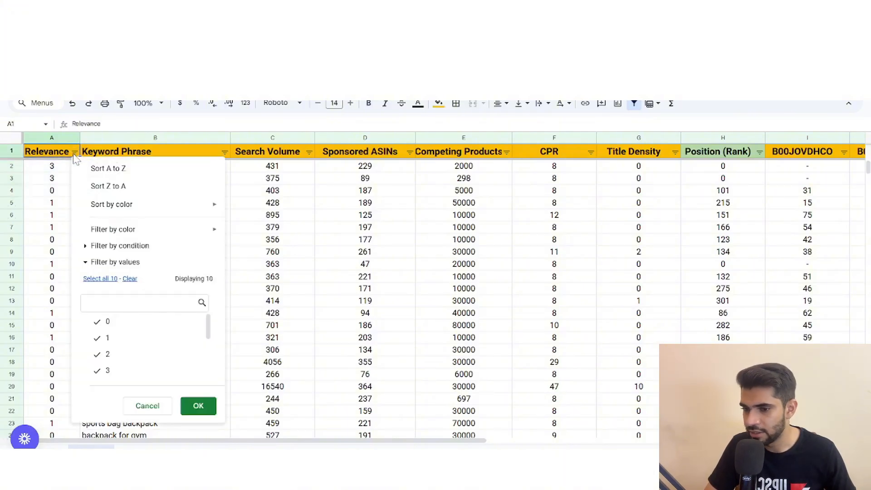
pyautogui.click(142, 331)
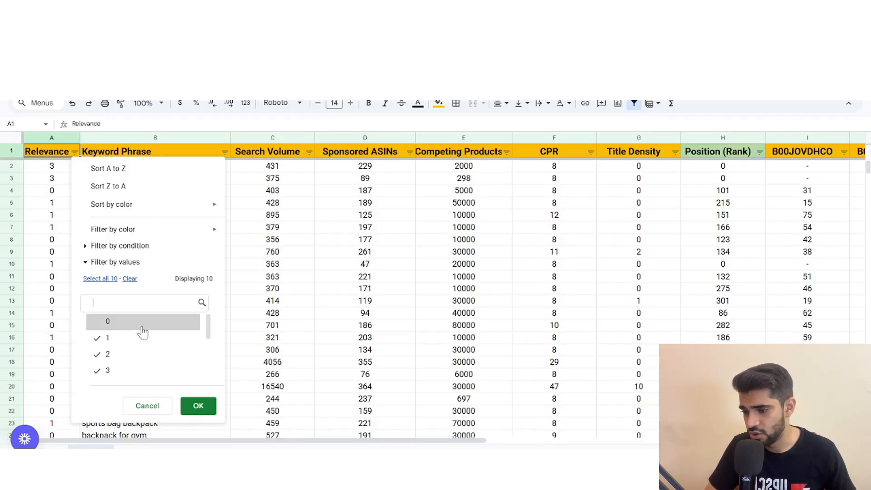
pyautogui.click(132, 341)
pyautogui.click(139, 356)
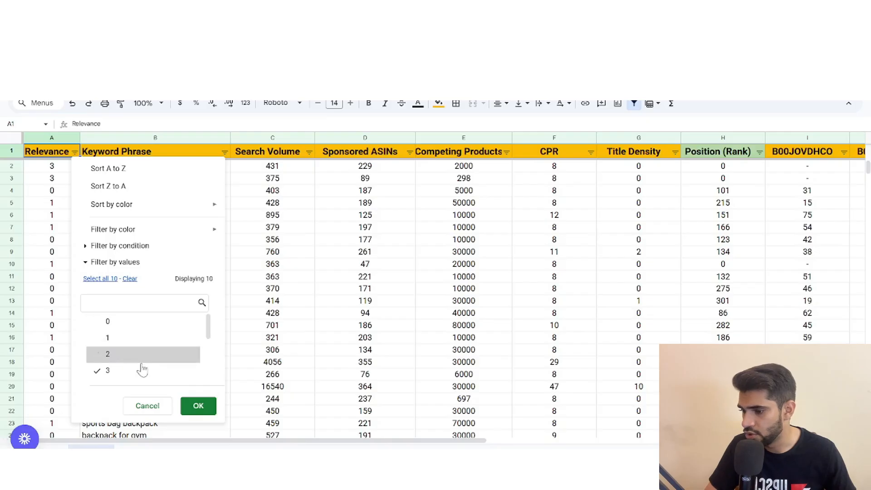
pyautogui.click(198, 406)
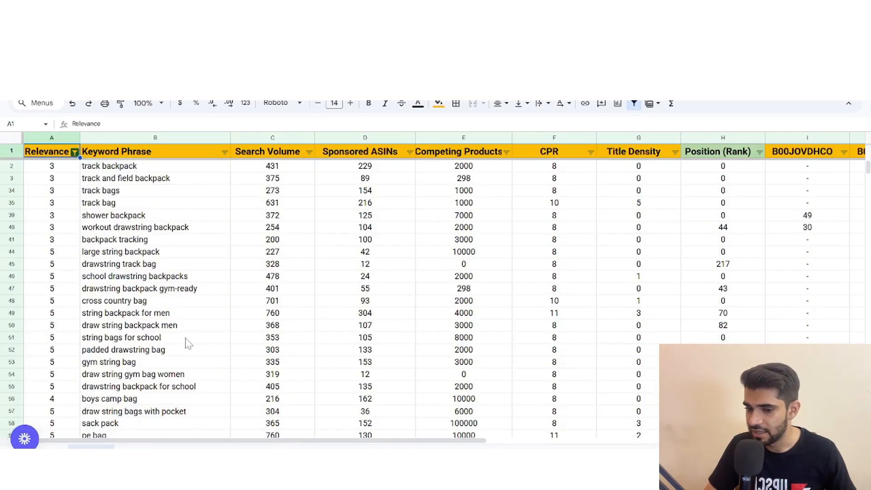
# Filter the Search Volume column by condition to show only values greater than 500
pyautogui.click(176, 136)
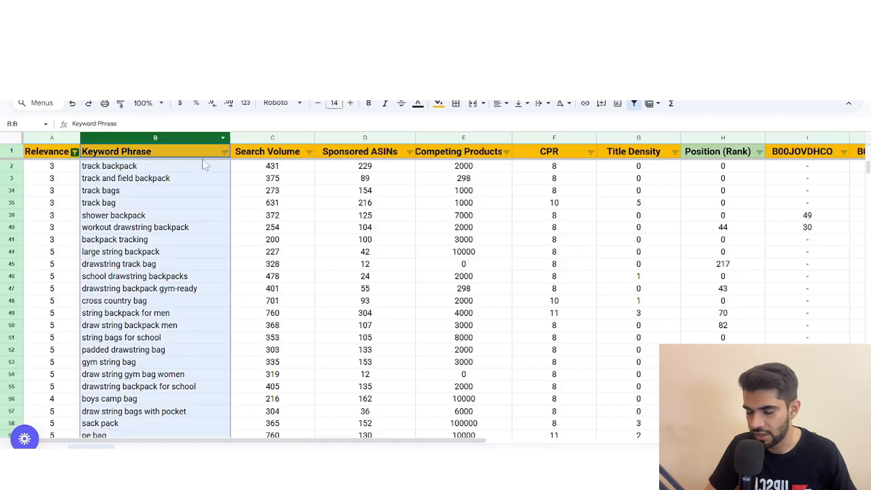
pyautogui.click(280, 225)
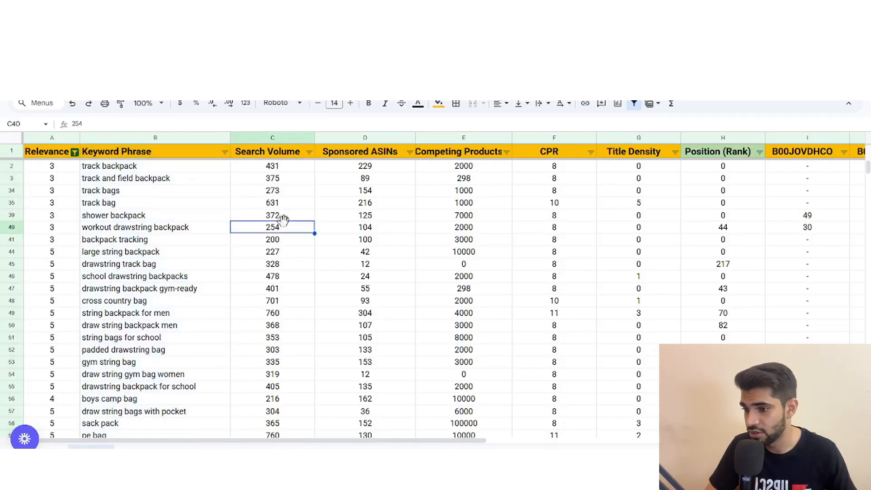
pyautogui.click(309, 153)
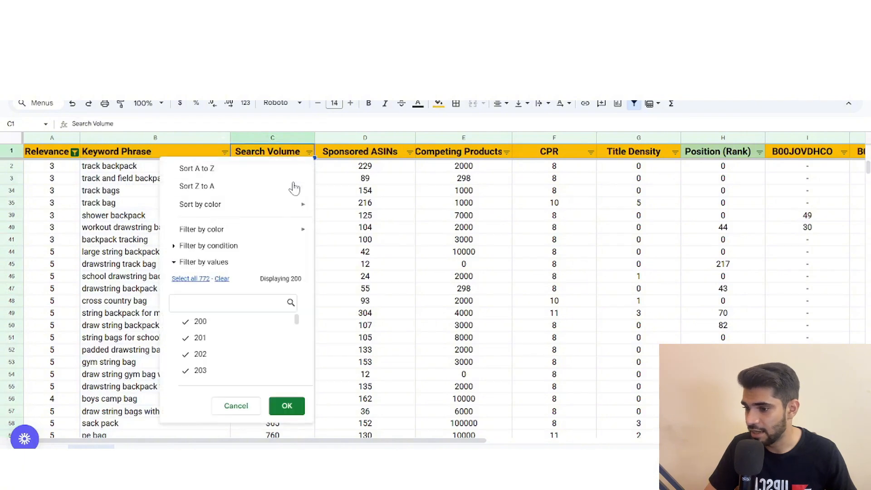
pyautogui.click(220, 246)
pyautogui.click(238, 266)
pyautogui.scroll(-2, 248, 308)
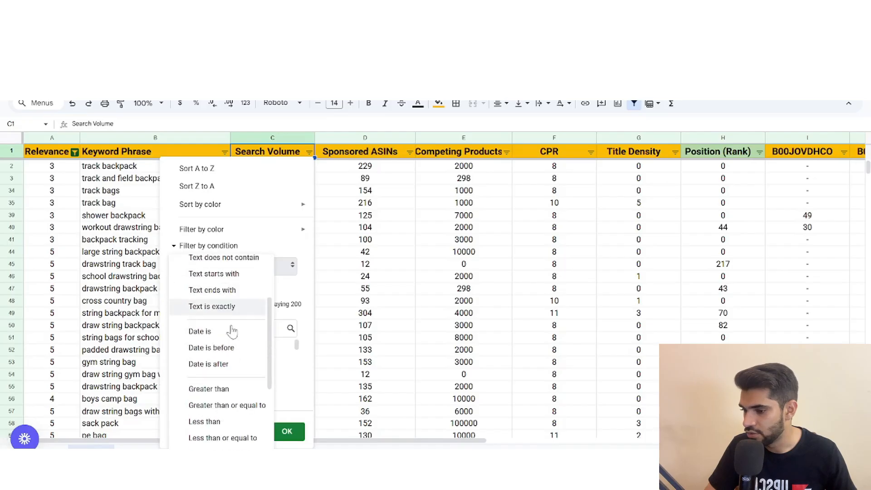
pyautogui.click(220, 393)
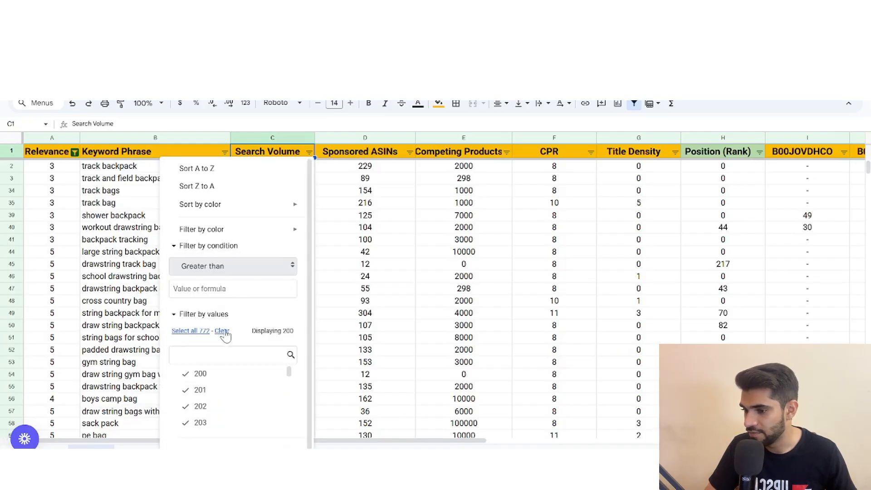
pyautogui.click(233, 289)
pyautogui.write('500')
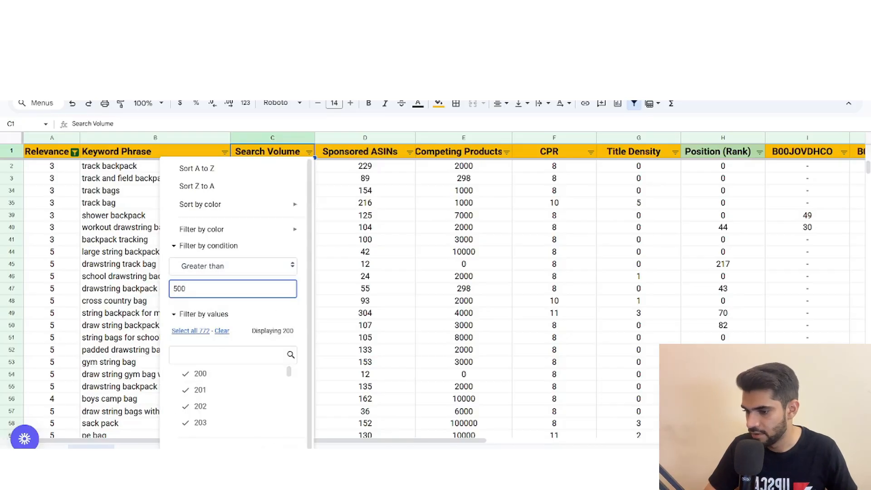
pyautogui.press('Return')
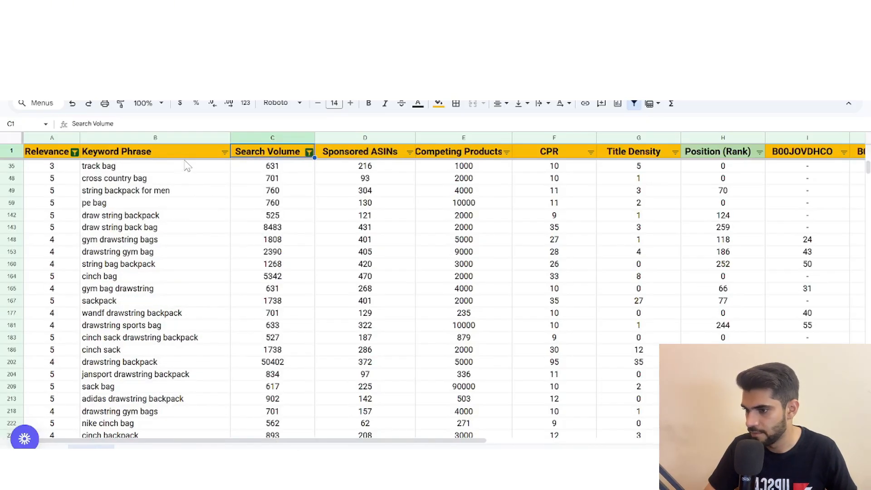
# Sort the filtered keyword rows by Search Volume from highest to lowest and look over the Keyword Phrase column
pyautogui.click(309, 152)
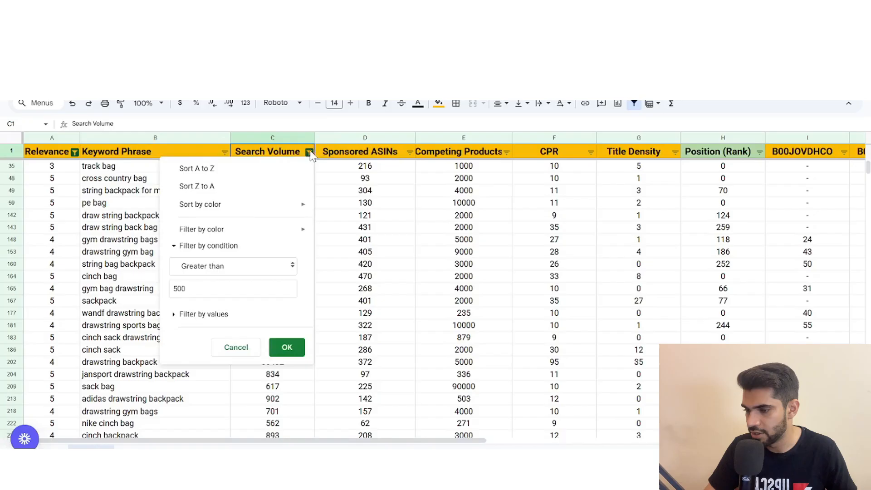
pyautogui.click(199, 186)
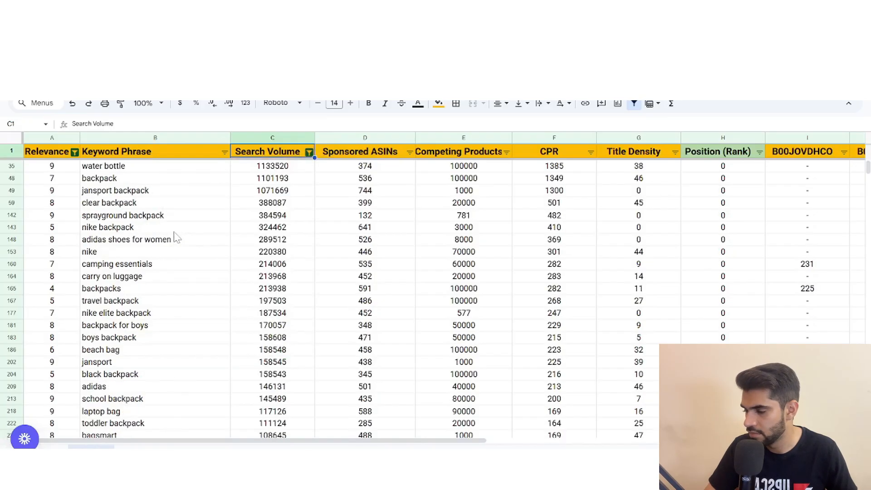
pyautogui.click(185, 136)
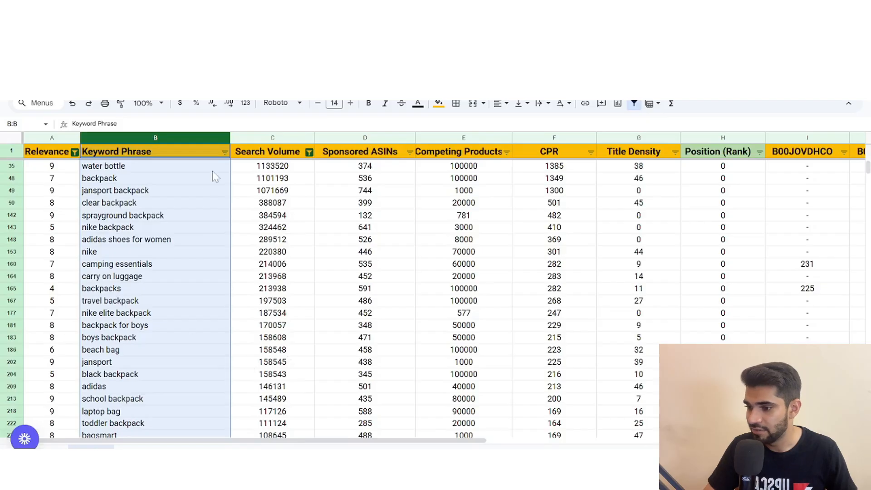
pyautogui.click(136, 217)
# Exclude the value 3 from the Relevance column's filter as well
pyautogui.click(75, 153)
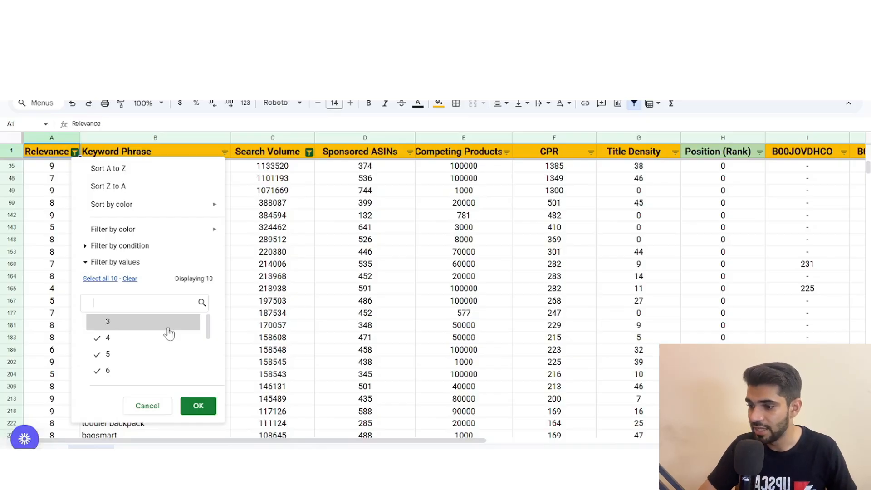
pyautogui.click(199, 406)
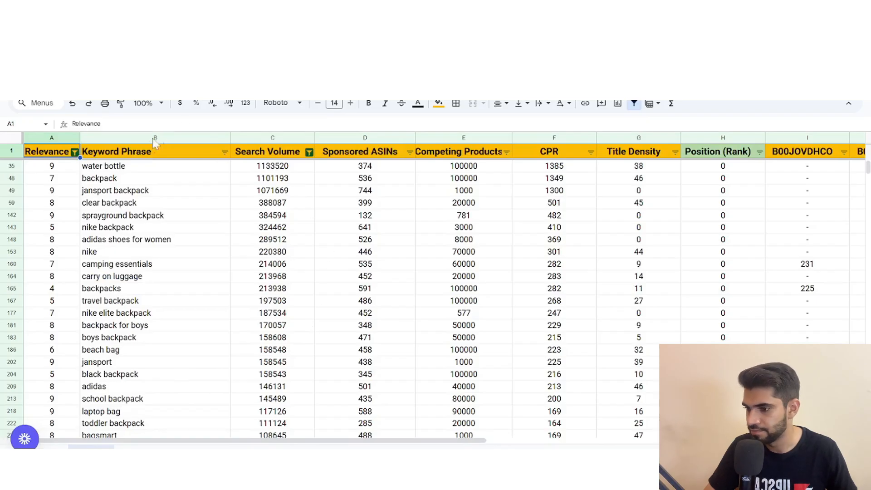
# Raise the Search Volume filter condition to show only values greater than 1000
pyautogui.click(309, 152)
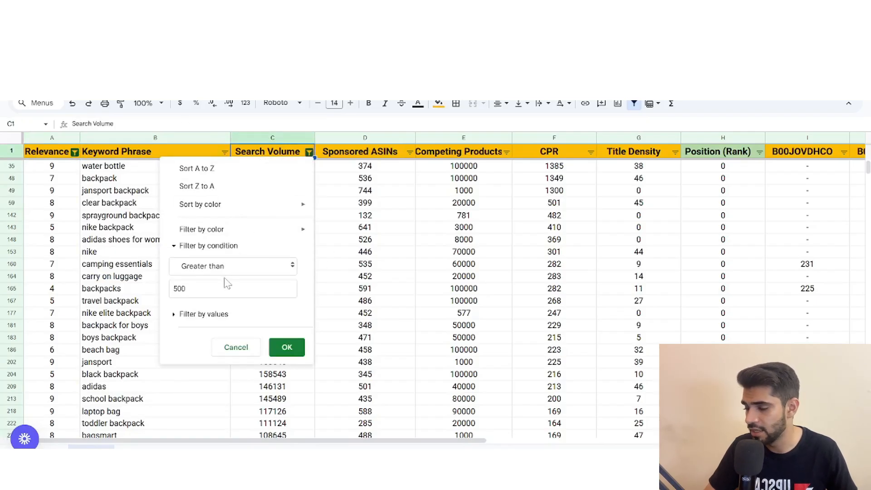
pyautogui.doubleClick(180, 289)
pyautogui.write('1000')
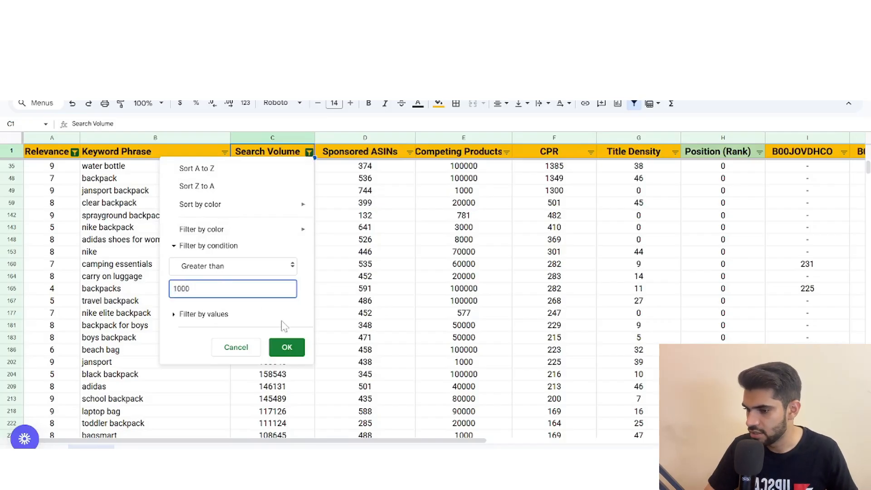
pyautogui.click(289, 348)
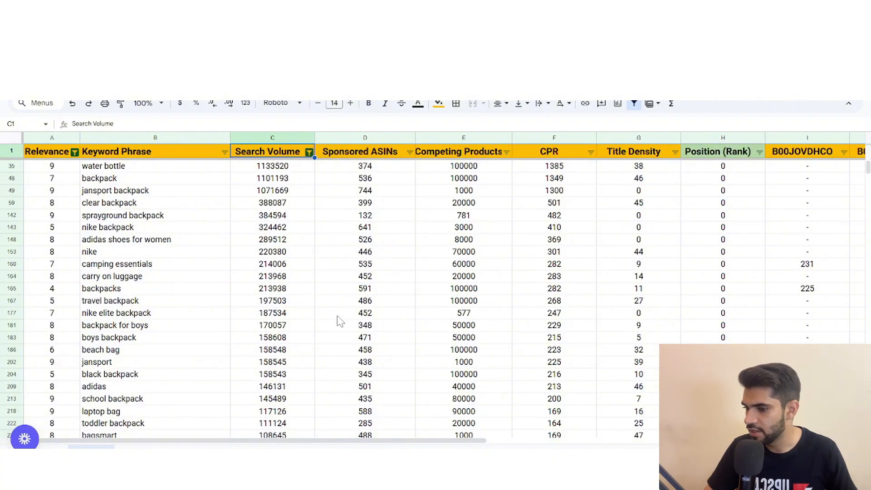
# Examine the competitor ASIN rank columns for the listed keywords, particularly the "adidas" row
pyautogui.hscroll(5, 557, 323)
pyautogui.hscroll(2, 562, 324)
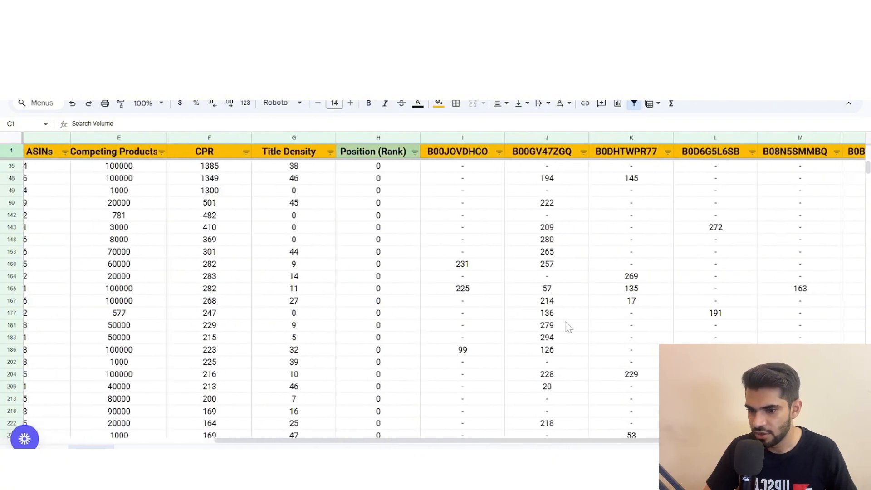
pyautogui.hscroll(4, 572, 326)
pyautogui.hscroll(-10, 580, 326)
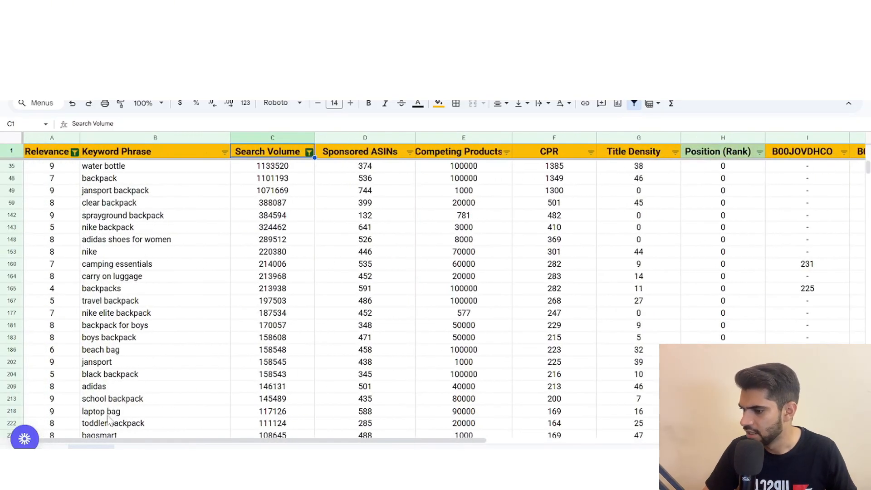
pyautogui.click(121, 387)
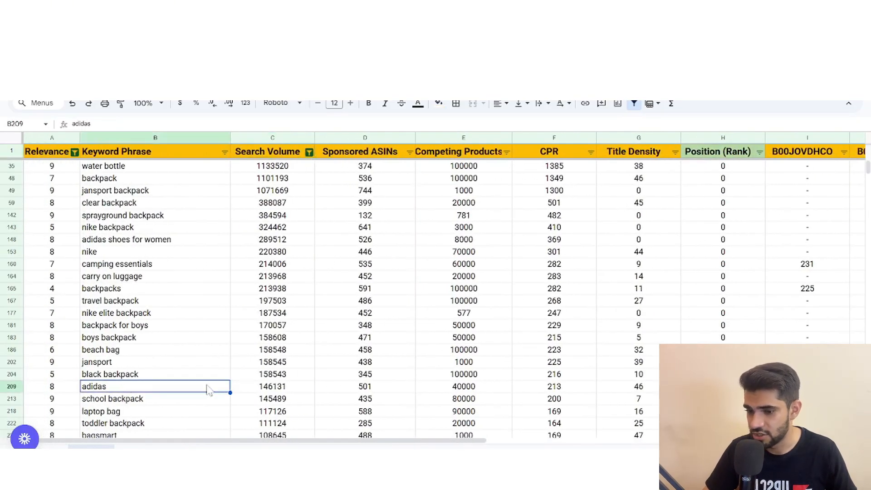
pyautogui.hscroll(10, 444, 288)
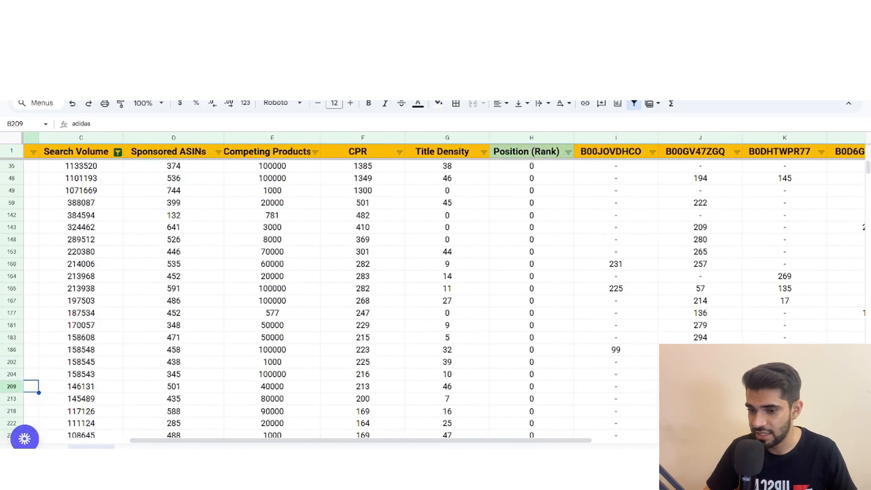
pyautogui.hscroll(2, 436, 291)
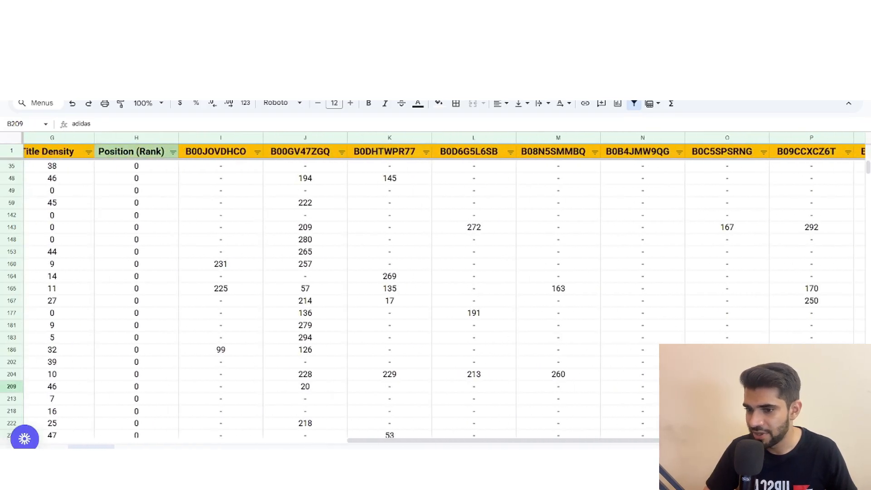
pyautogui.hscroll(2, 435, 290)
pyautogui.hscroll(-14, 436, 290)
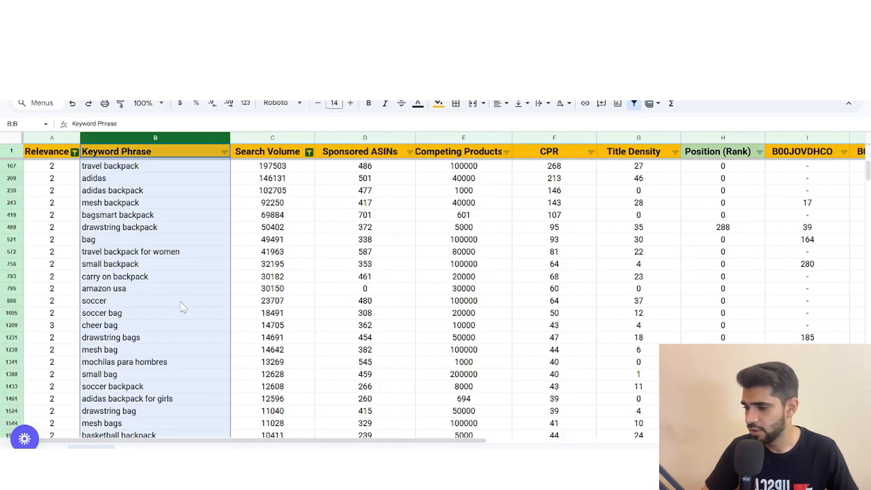
# Check the COUNTIF formula in A167 and review the keyword phrases for brand names and product relevance
pyautogui.click(59, 168)
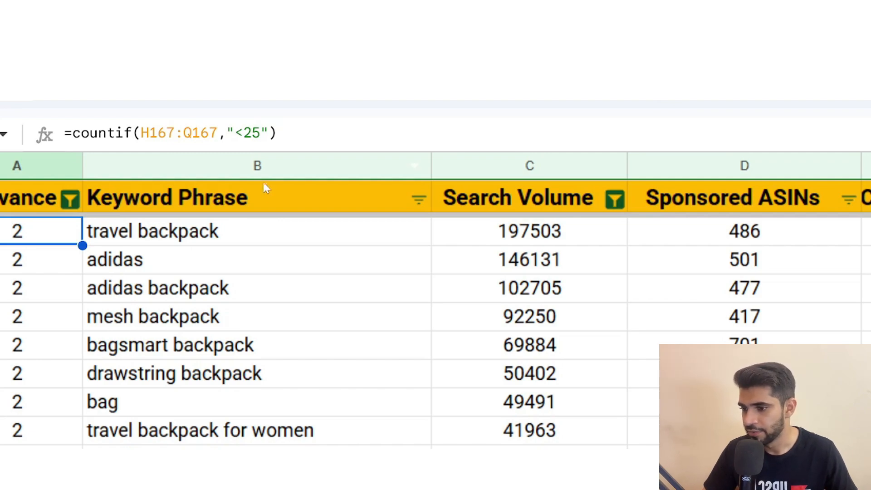
pyautogui.scroll(-3, 224, 243)
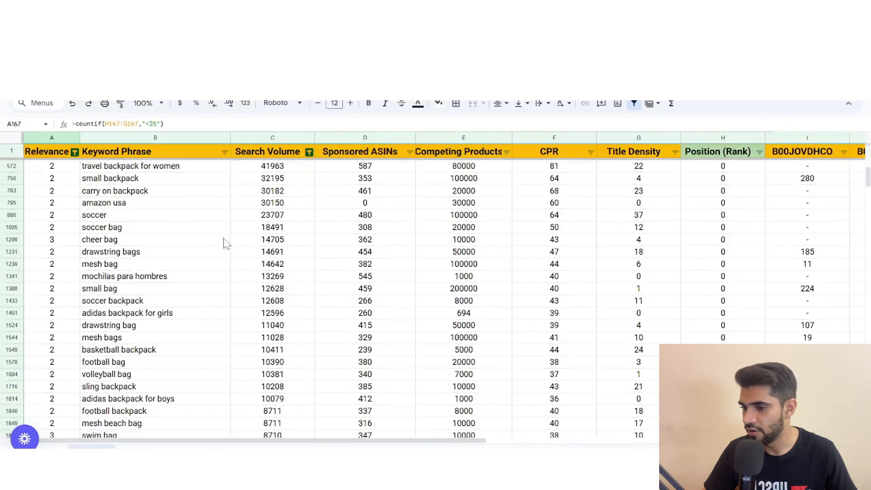
pyautogui.scroll(3, 242, 248)
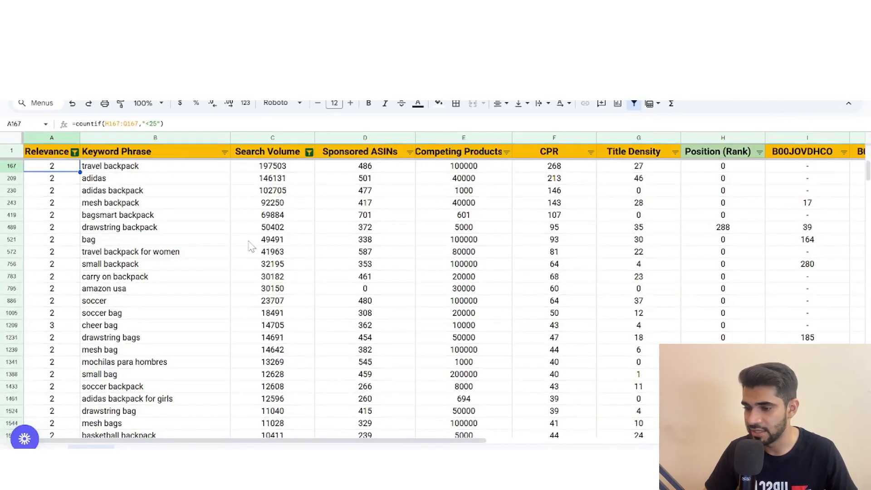
pyautogui.click(179, 137)
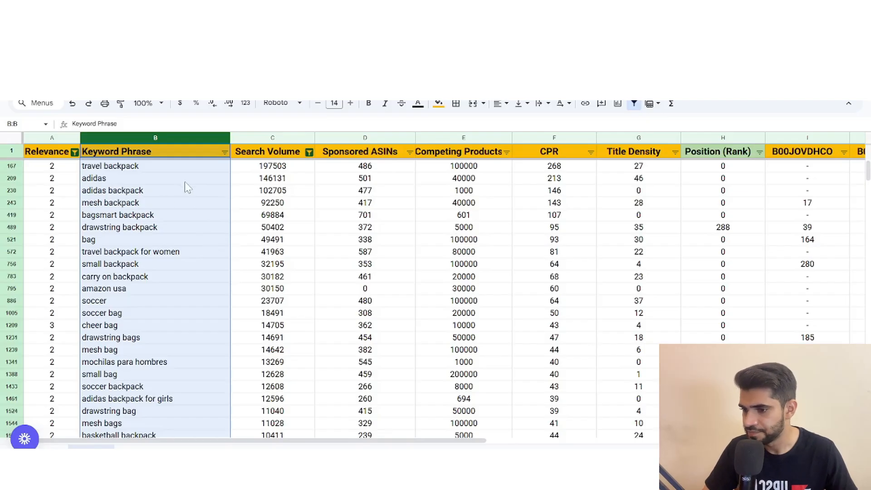
pyautogui.click(191, 169)
pyautogui.press('Down')
pyautogui.press('Down')
pyautogui.press('Down')
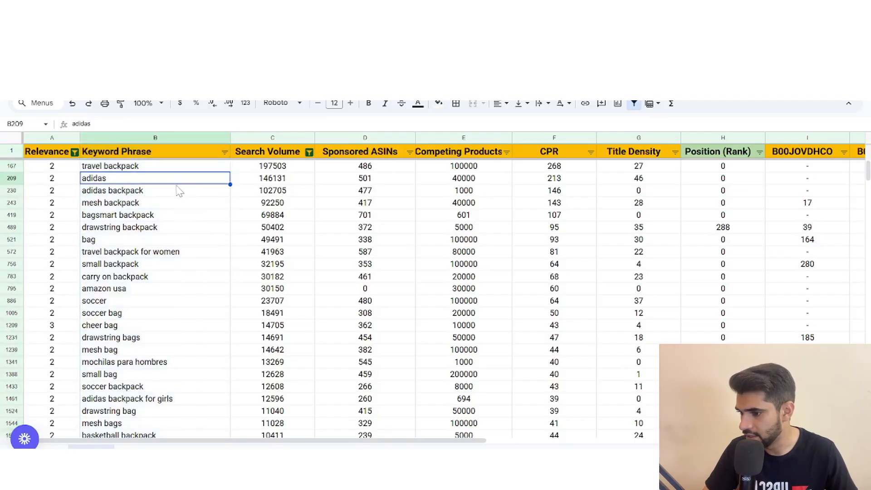
pyautogui.click(185, 218)
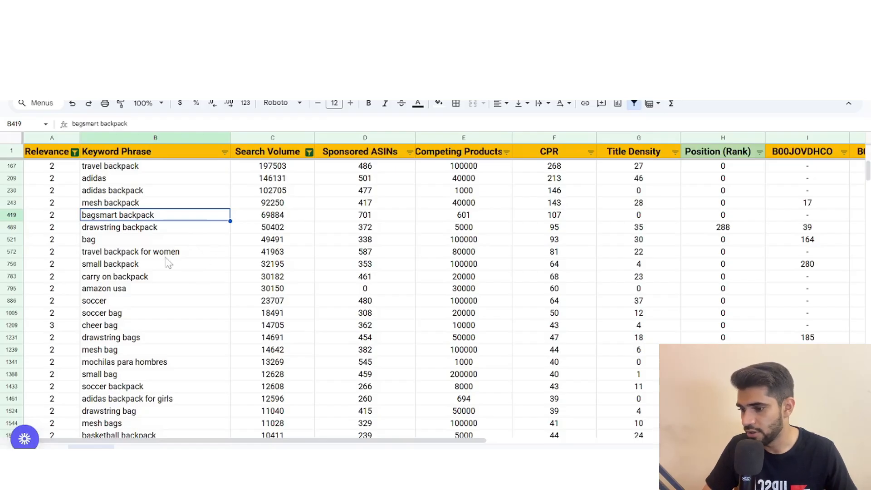
pyautogui.click(155, 138)
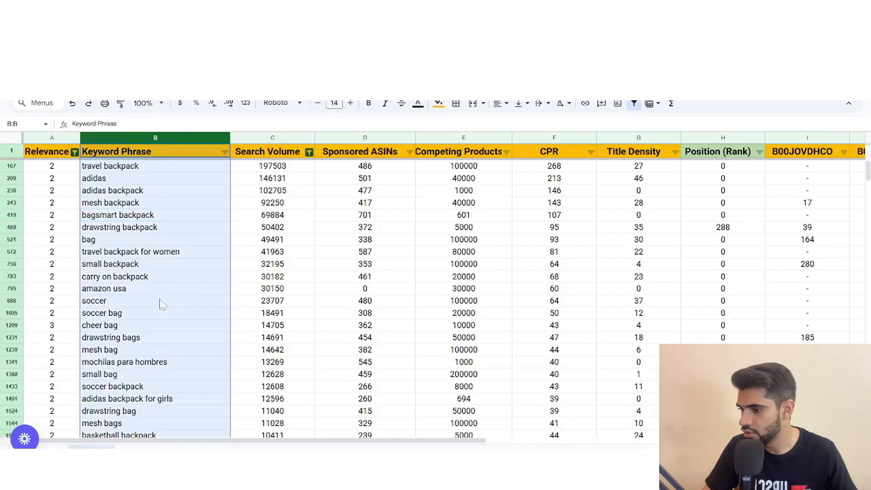
pyautogui.click(146, 289)
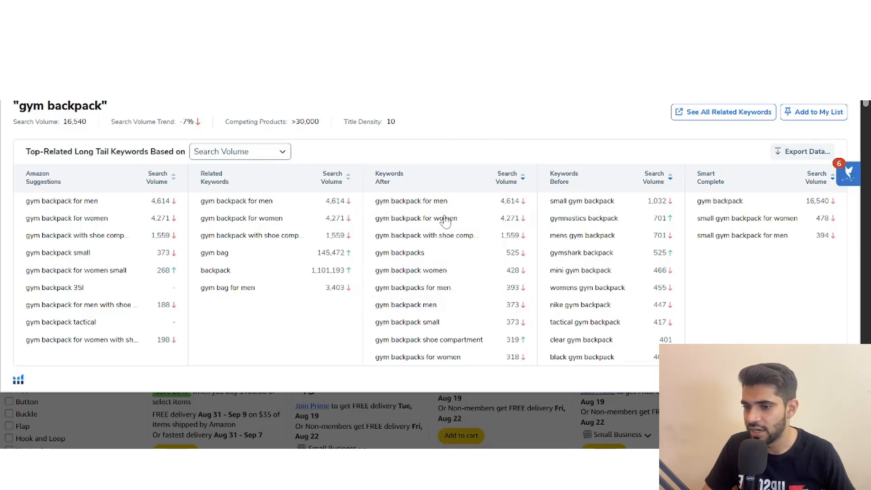
# Examine the Compare ASINs section and the Target KW List with its search volumes in the Listing Wizard sheet
pyautogui.moveTo(386, 287)
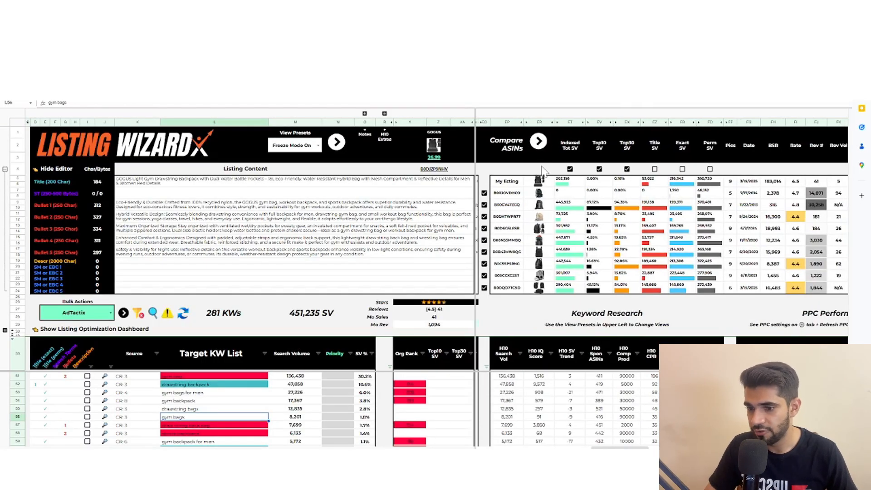
pyautogui.moveTo(558, 154)
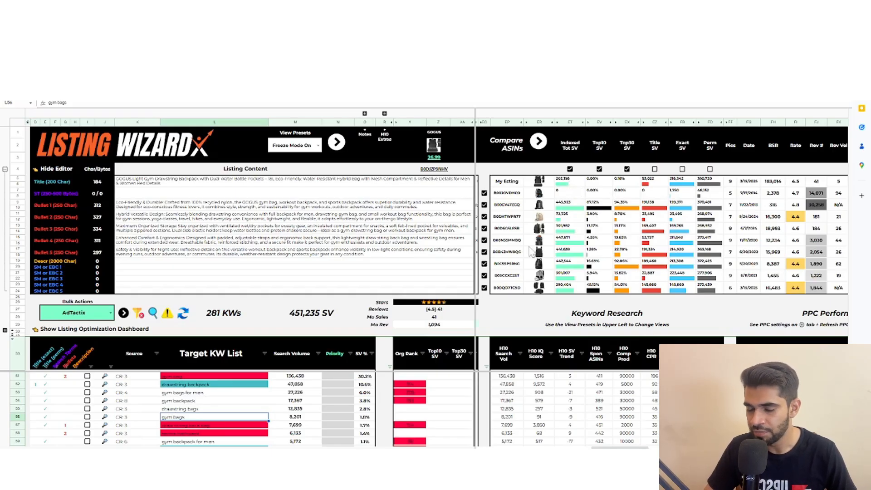
pyautogui.scroll(-1, 245, 410)
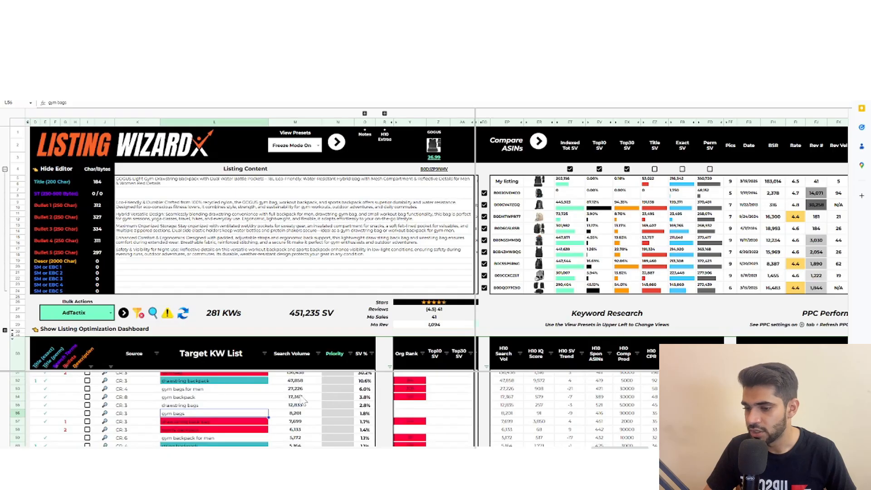
pyautogui.scroll(-1, 306, 399)
pyautogui.scroll(-1, 309, 399)
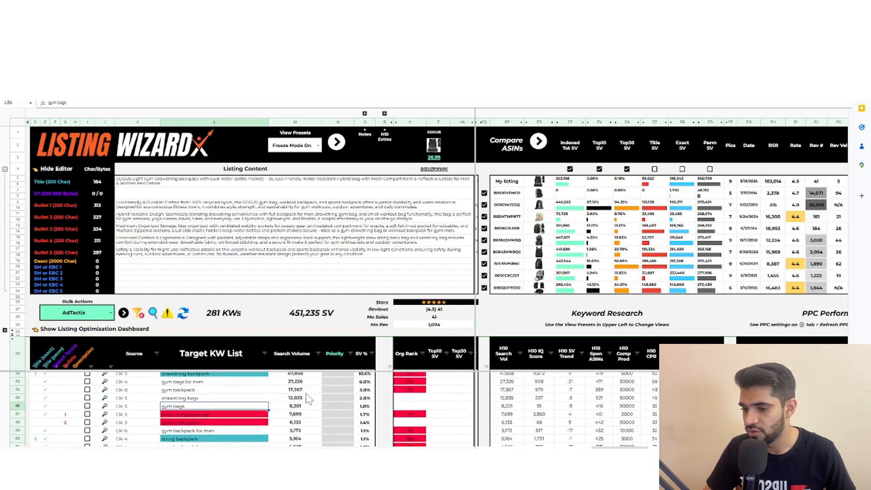
pyautogui.scroll(-1, 309, 398)
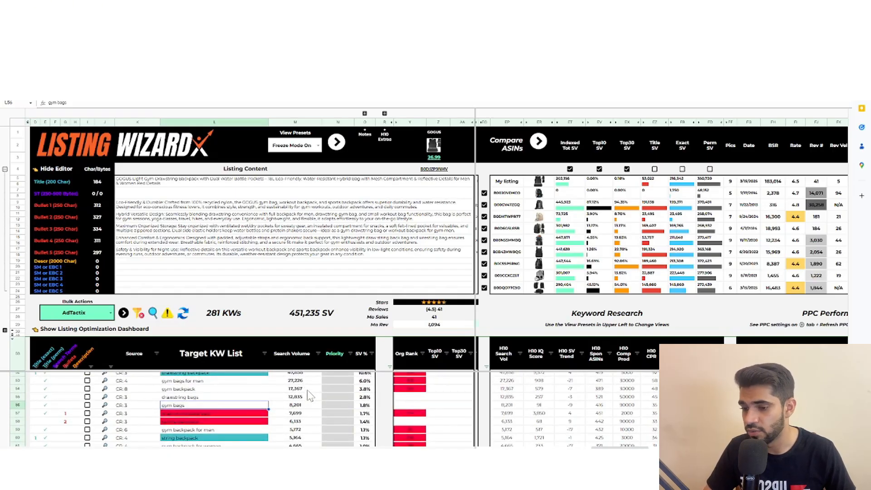
pyautogui.scroll(-3, 308, 396)
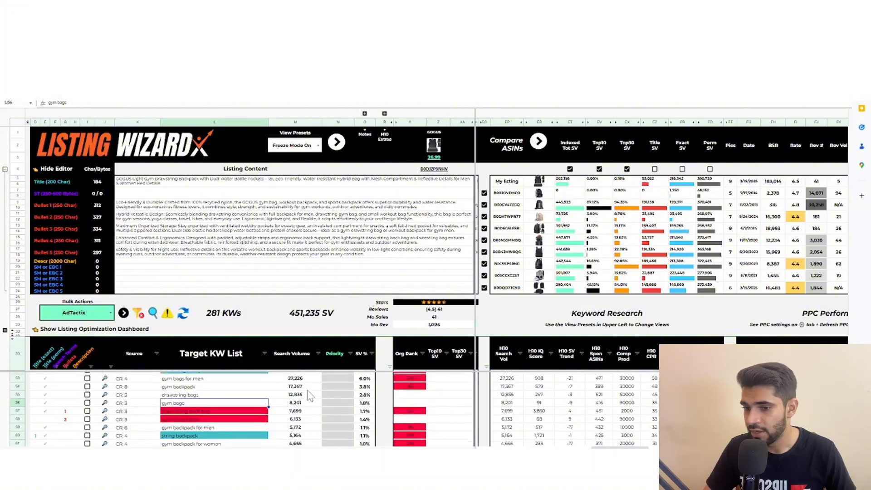
pyautogui.scroll(-1, 310, 396)
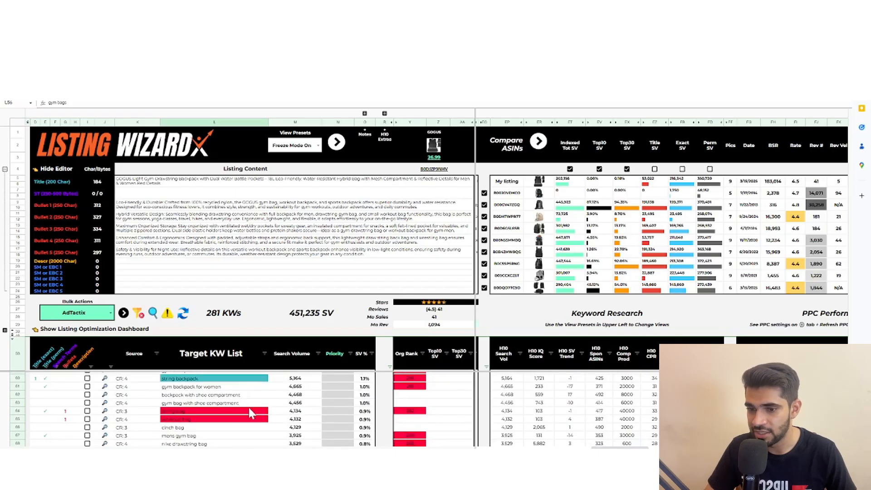
pyautogui.scroll(4, 249, 407)
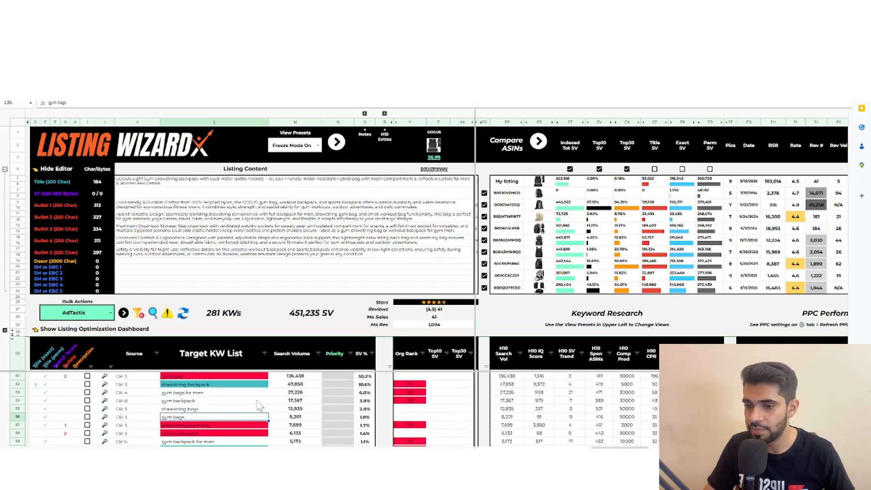
# Starting from "gym bags for men", review the lower-volume target keywords and their Search Volume entries in the Target KW List
pyautogui.click(263, 392)
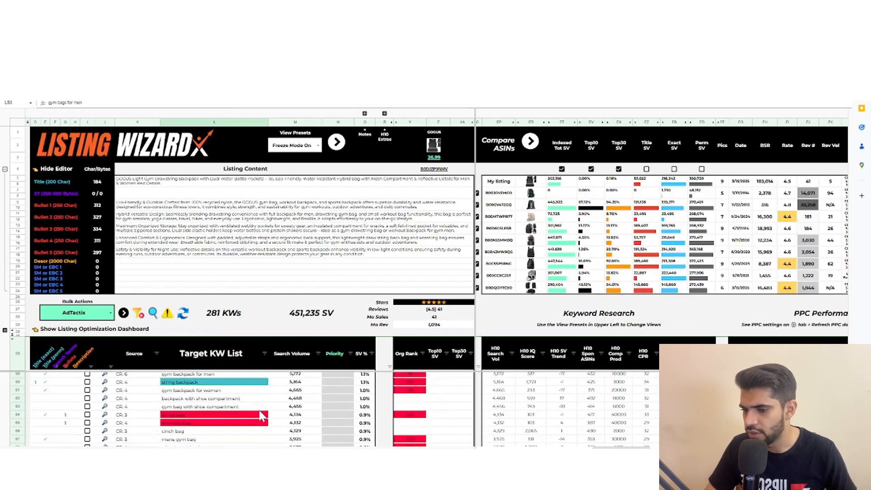
pyautogui.scroll(-2, 266, 412)
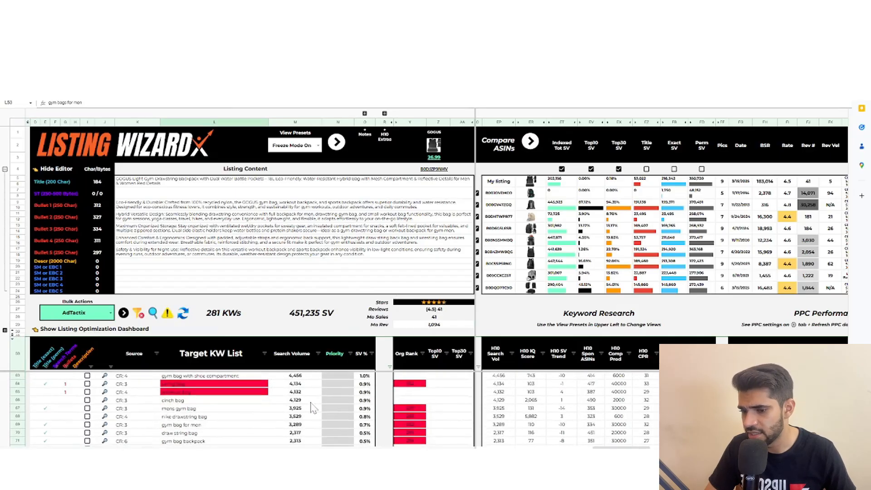
pyautogui.scroll(-2, 272, 409)
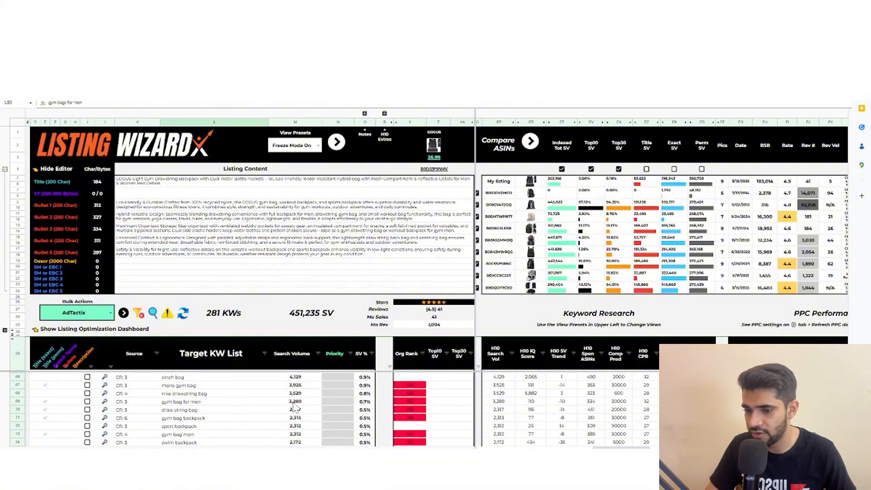
pyautogui.scroll(3, 295, 408)
pyautogui.scroll(1, 291, 402)
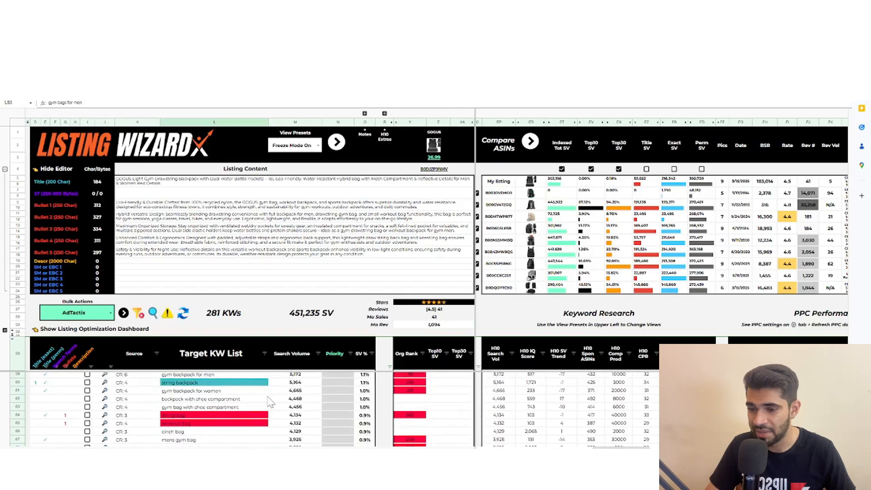
pyautogui.scroll(2, 295, 402)
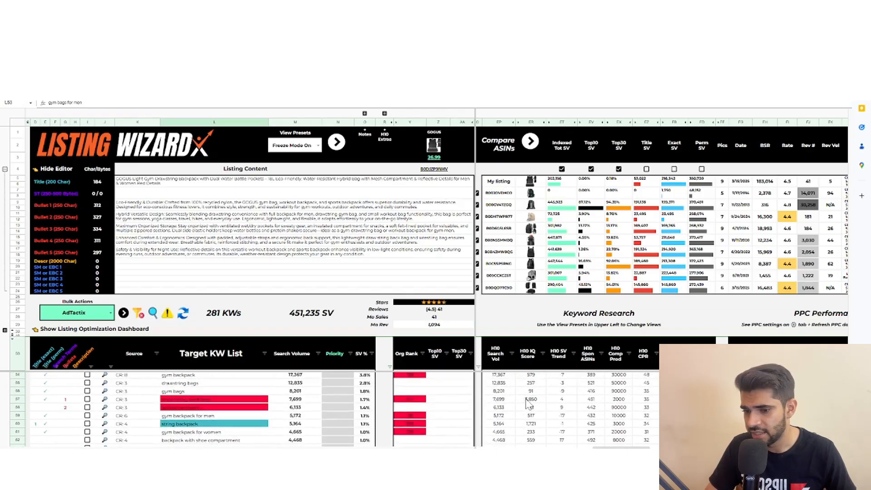
pyautogui.moveTo(323, 405)
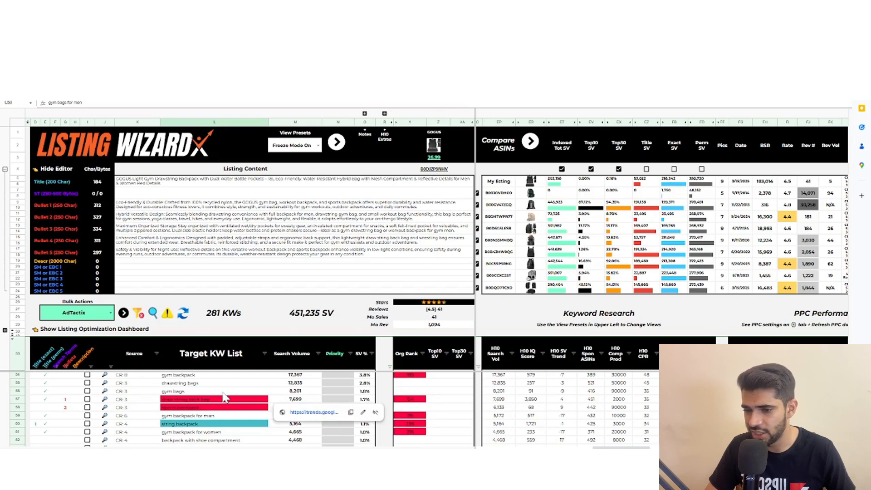
pyautogui.scroll(1, 311, 397)
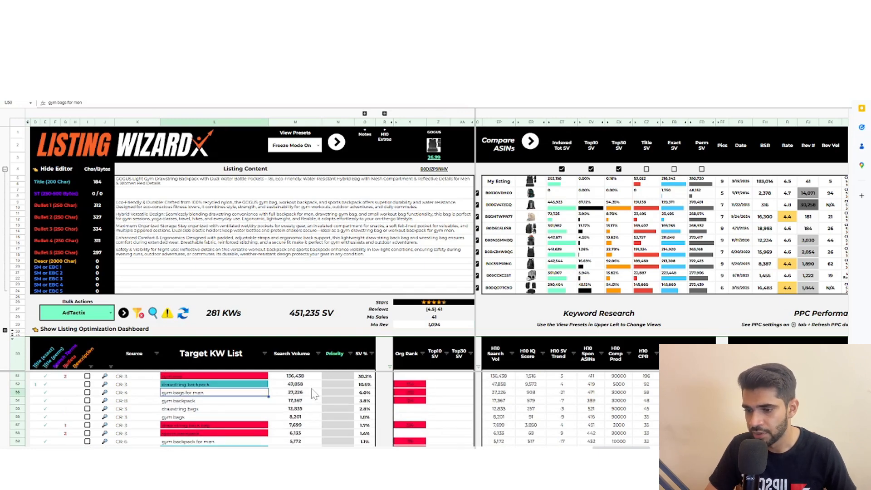
pyautogui.moveTo(315, 383)
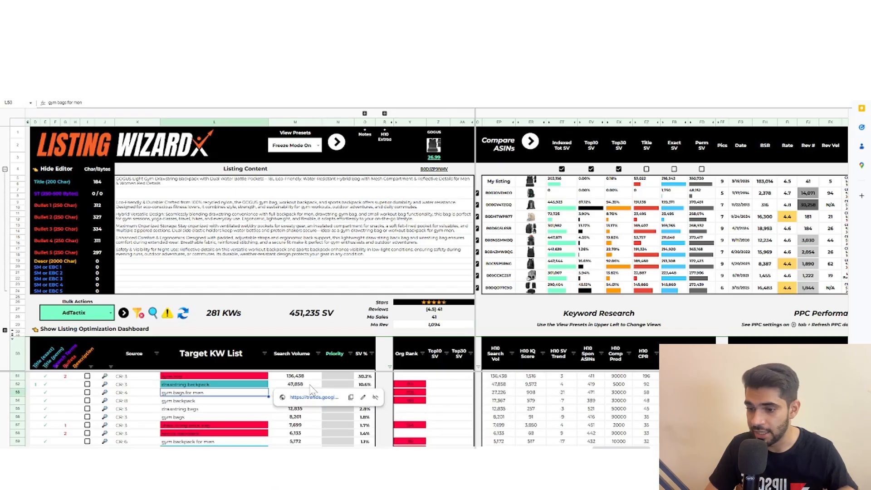